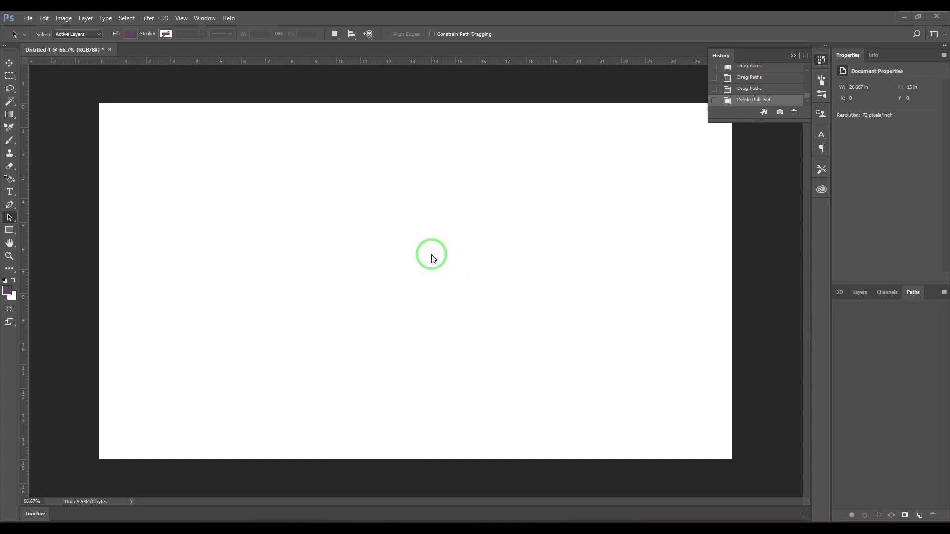
# Step: Select the standard Pen Tool and open its tool-mode menu in the options bar
pyautogui.click(9, 64)
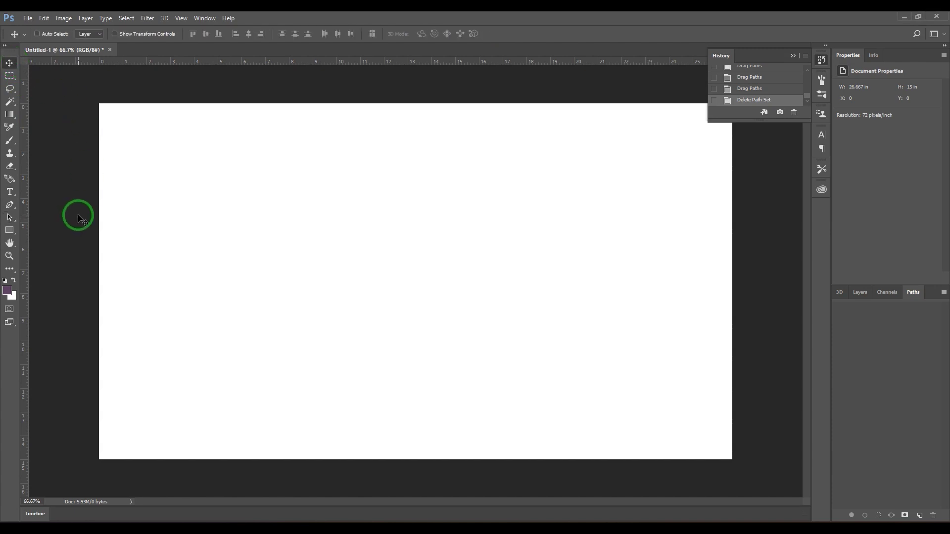
pyautogui.click(9, 204)
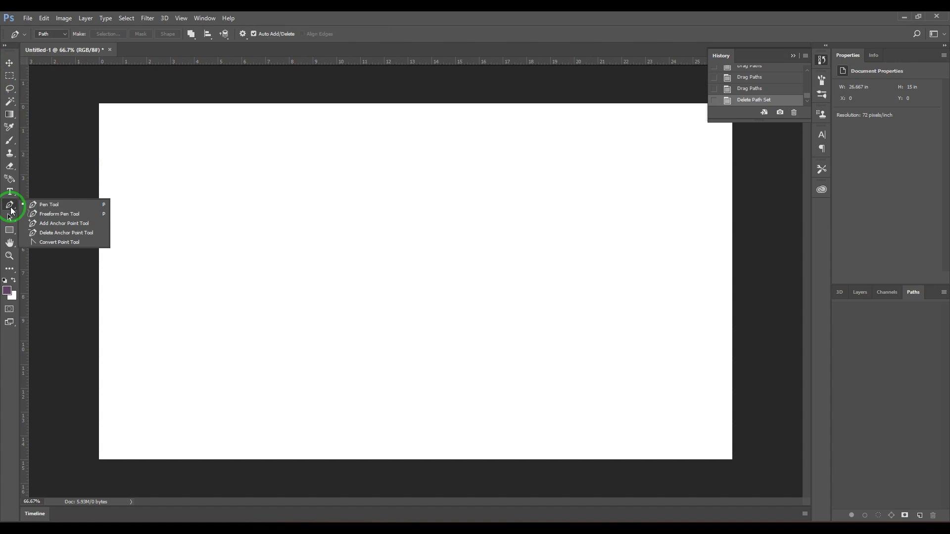
pyautogui.click(70, 203)
pyautogui.click(54, 34)
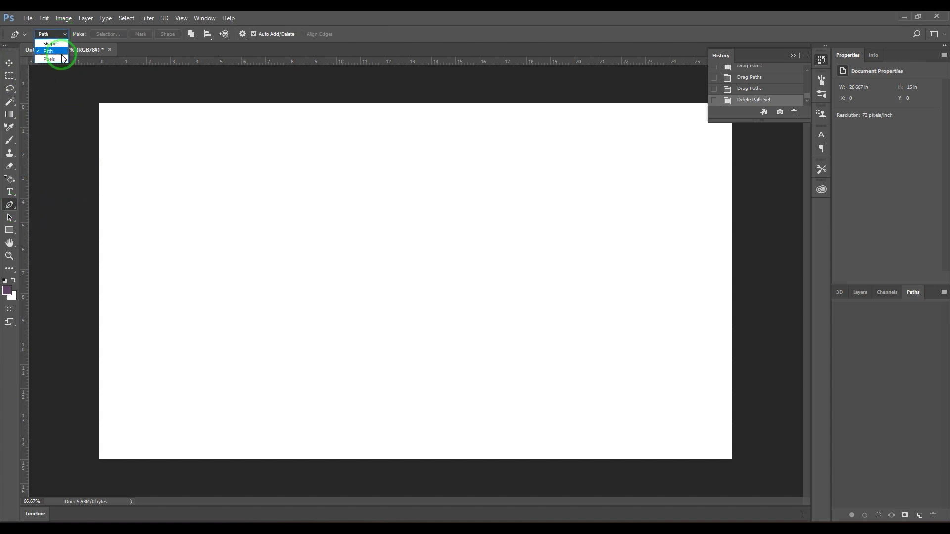
# Step: In Path mode, draw two closed curved leaf paths with the Pen Tool
pyautogui.click(62, 52)
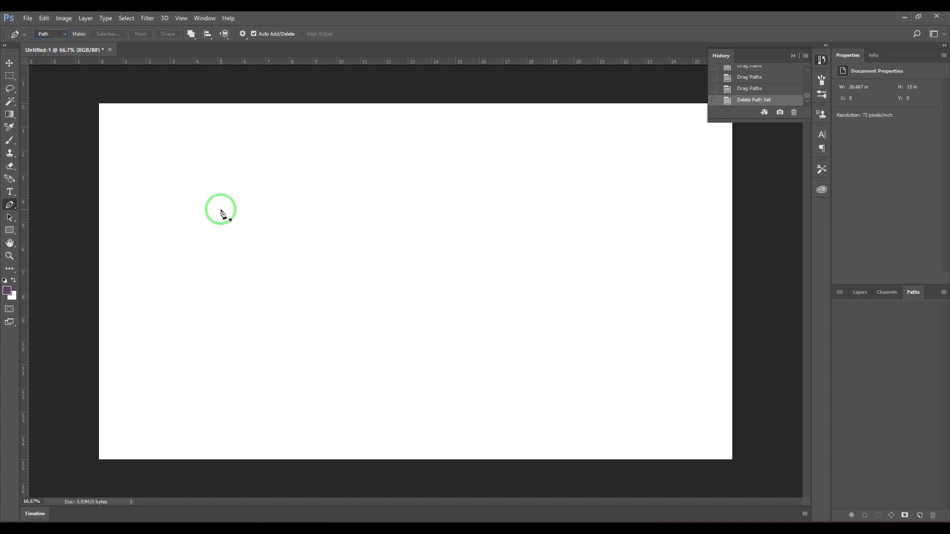
pyautogui.click(181, 216)
pyautogui.moveTo(246, 154); pyautogui.dragTo(310, 161)
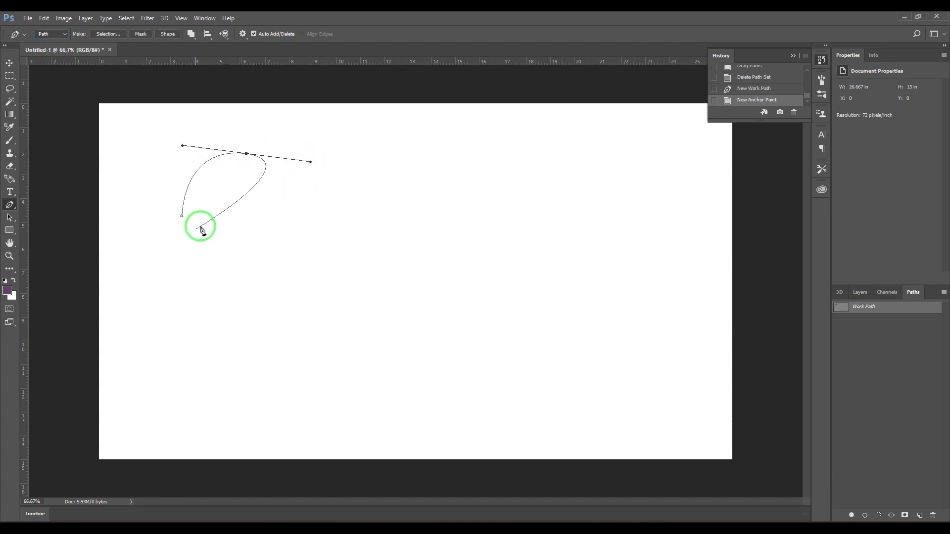
pyautogui.click(183, 216)
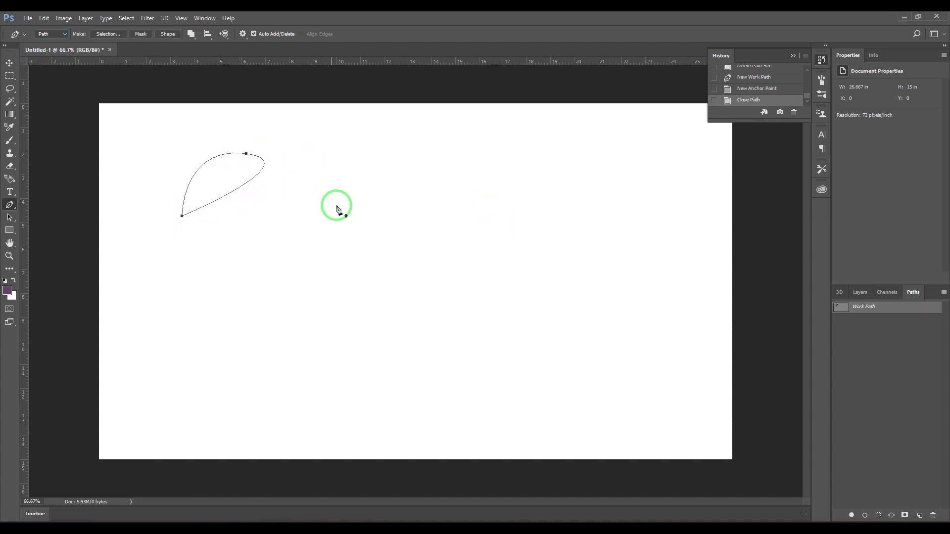
pyautogui.click(354, 145)
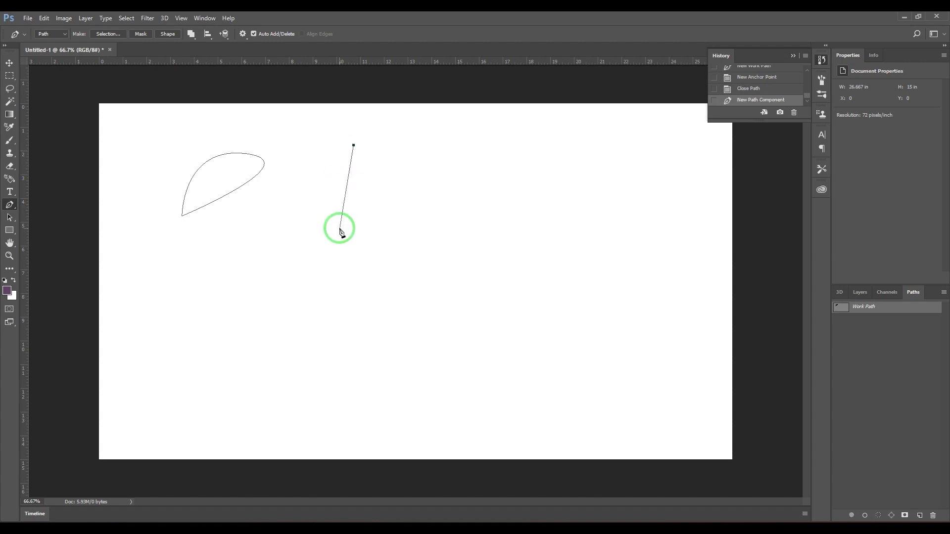
pyautogui.moveTo(340, 228); pyautogui.dragTo(383, 278)
pyautogui.click(340, 228)
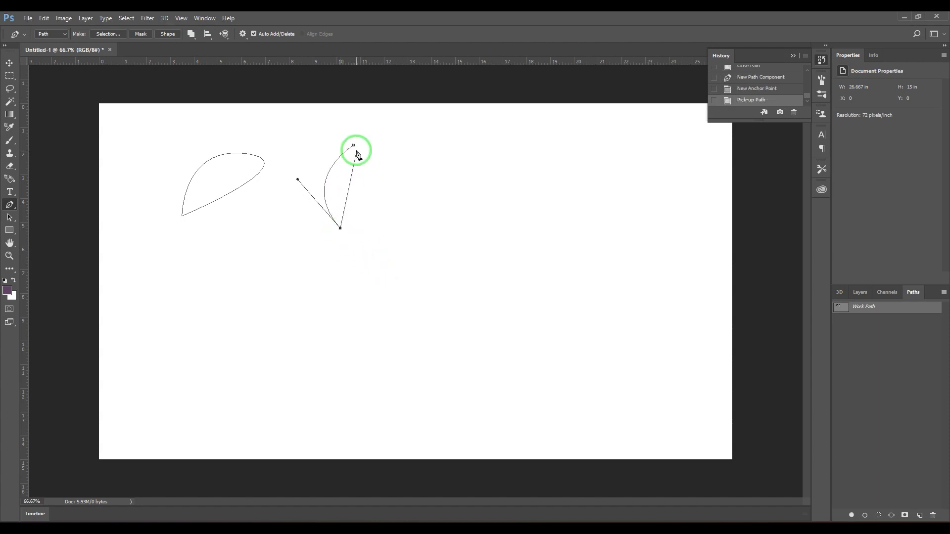
pyautogui.moveTo(354, 136); pyautogui.dragTo(324, 65)
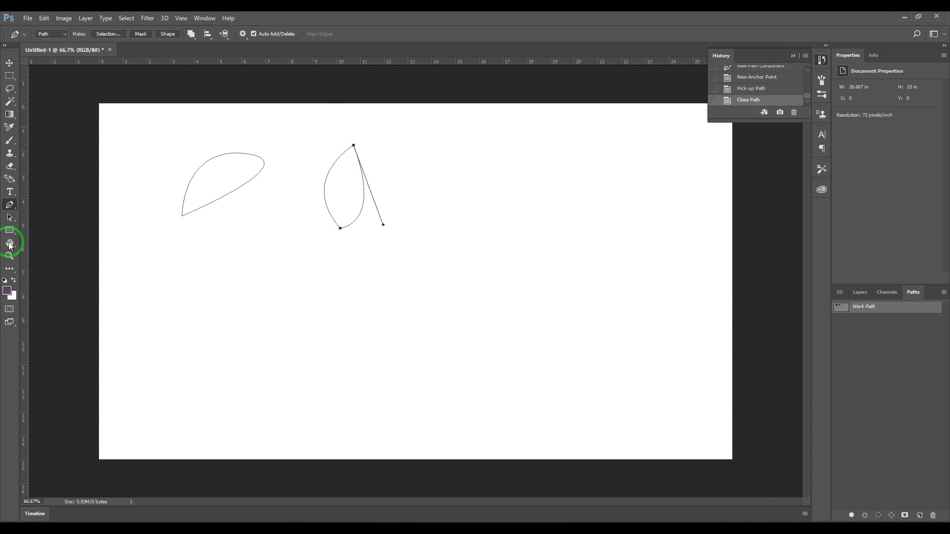
# Step: Drag out a rectangle path, an ellipse path and a hexagon path beside the leaves
pyautogui.click(7, 232)
pyautogui.click(44, 230)
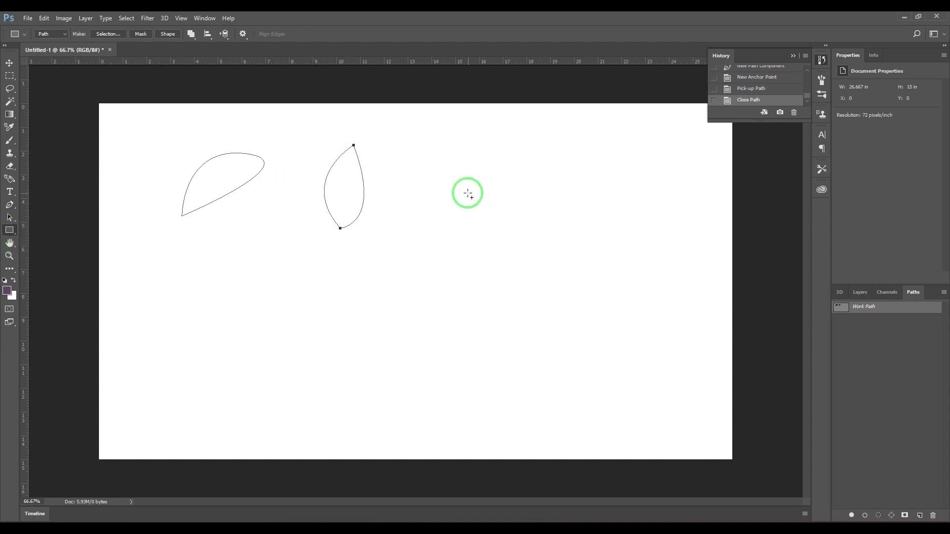
pyautogui.moveTo(414, 161); pyautogui.dragTo(556, 227)
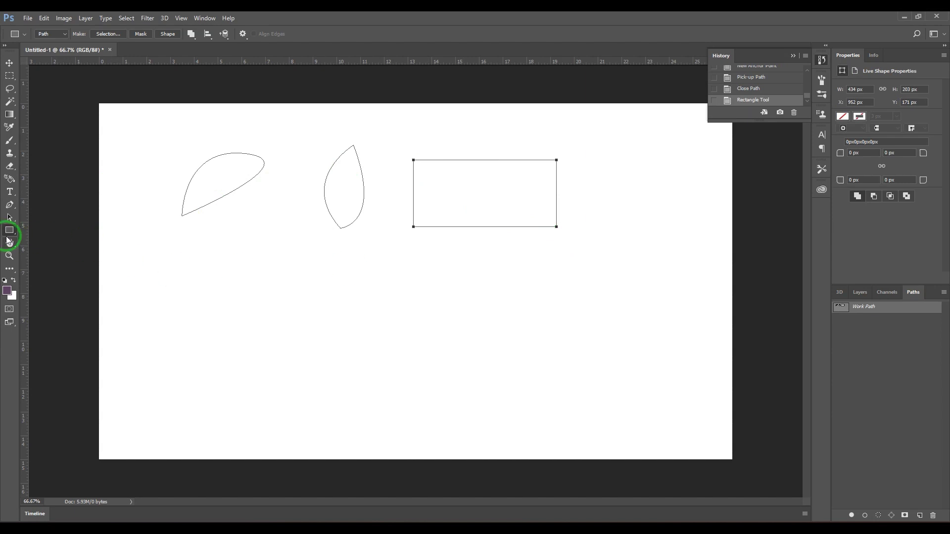
pyautogui.click(9, 232)
pyautogui.click(52, 249)
pyautogui.moveTo(161, 276); pyautogui.dragTo(271, 374)
pyautogui.click(13, 233)
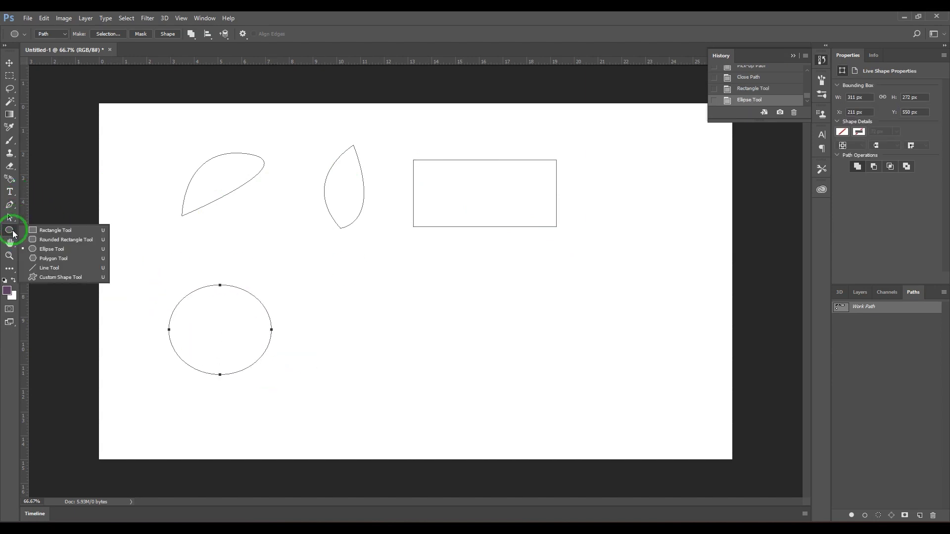
pyautogui.click(74, 261)
pyautogui.moveTo(352, 300); pyautogui.dragTo(394, 338)
pyautogui.click(9, 63)
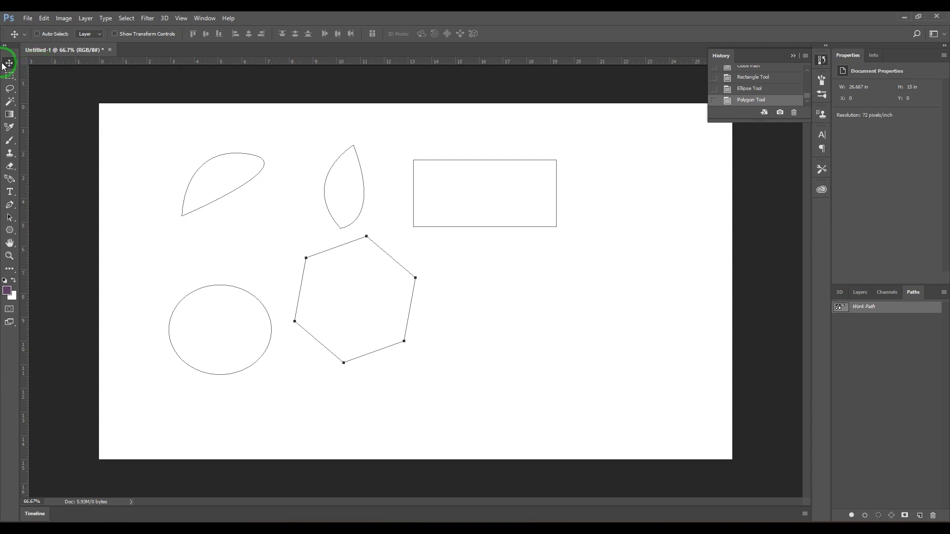
# Step: Select all five paths with the Path Selection Tool and drag them slightly down and right
pyautogui.click(14, 219)
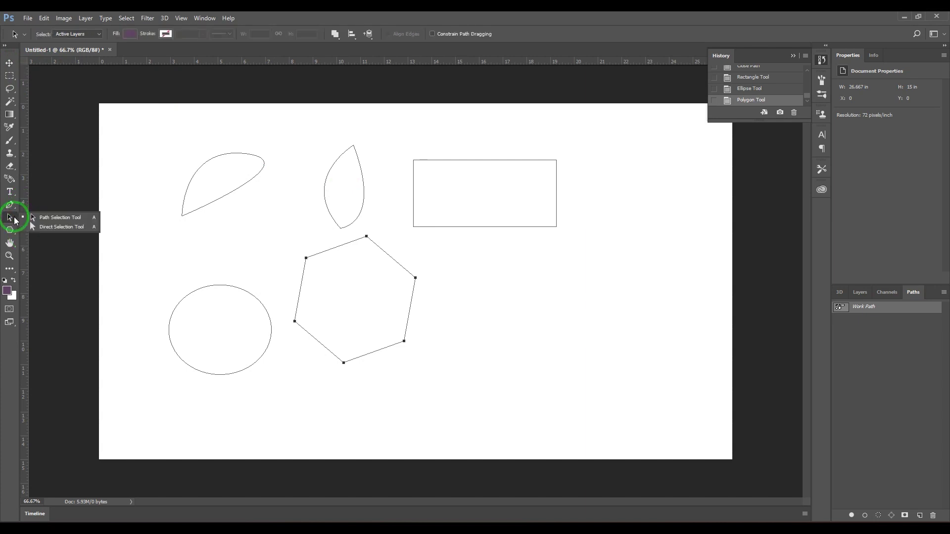
pyautogui.click(70, 218)
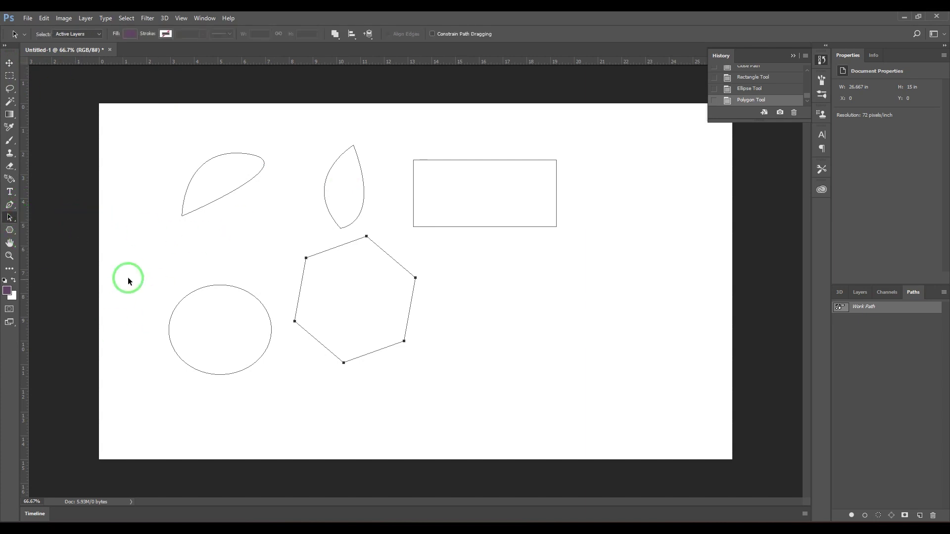
pyautogui.moveTo(127, 257); pyautogui.dragTo(214, 346)
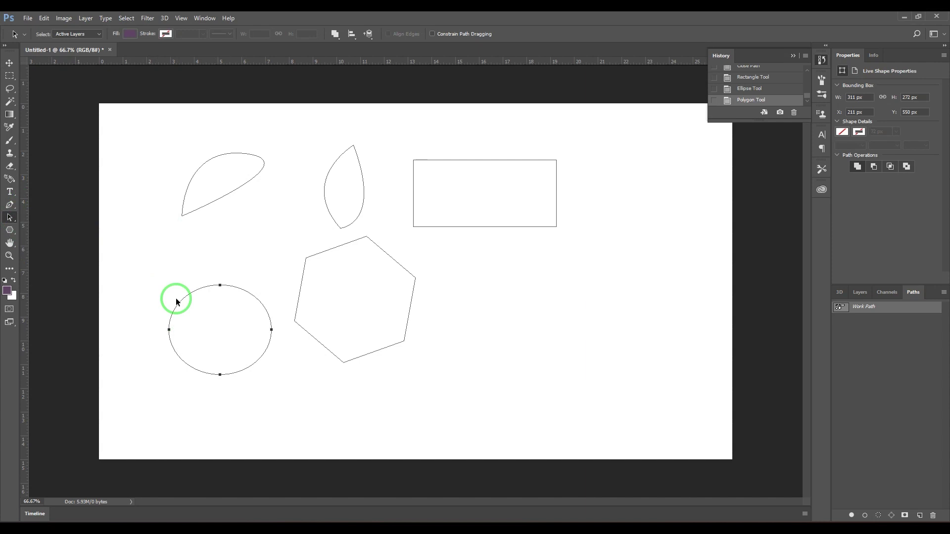
pyautogui.click(378, 267)
pyautogui.moveTo(401, 193); pyautogui.dragTo(445, 248)
pyautogui.moveTo(343, 121); pyautogui.dragTo(366, 159)
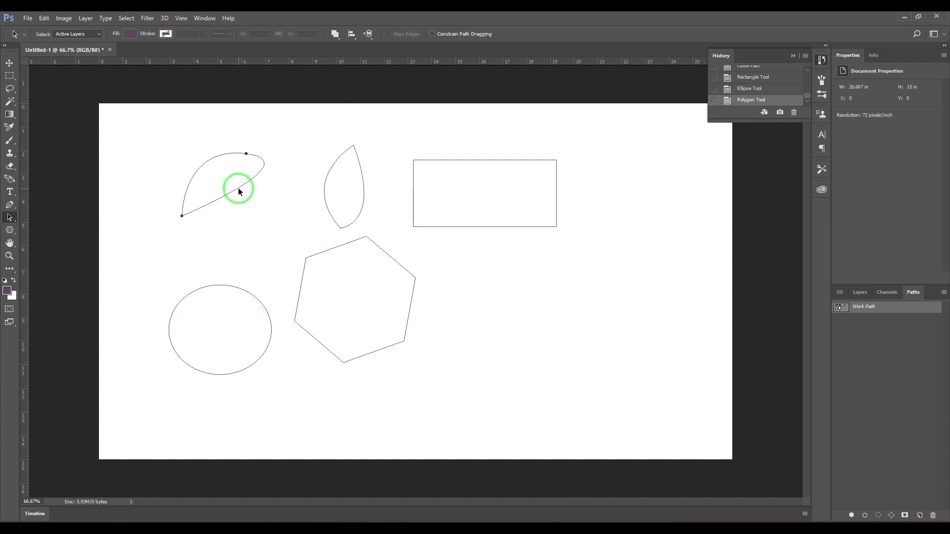
pyautogui.click(323, 195)
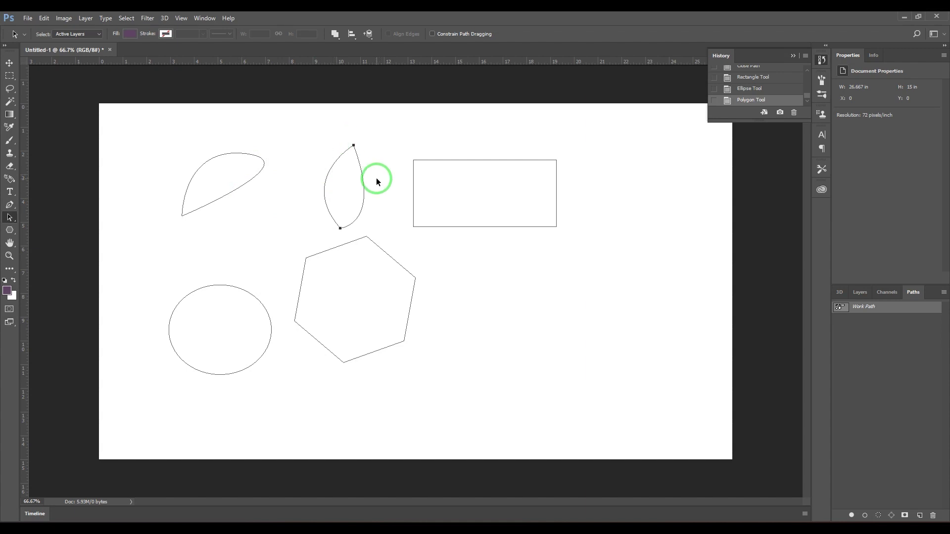
pyautogui.click(261, 173)
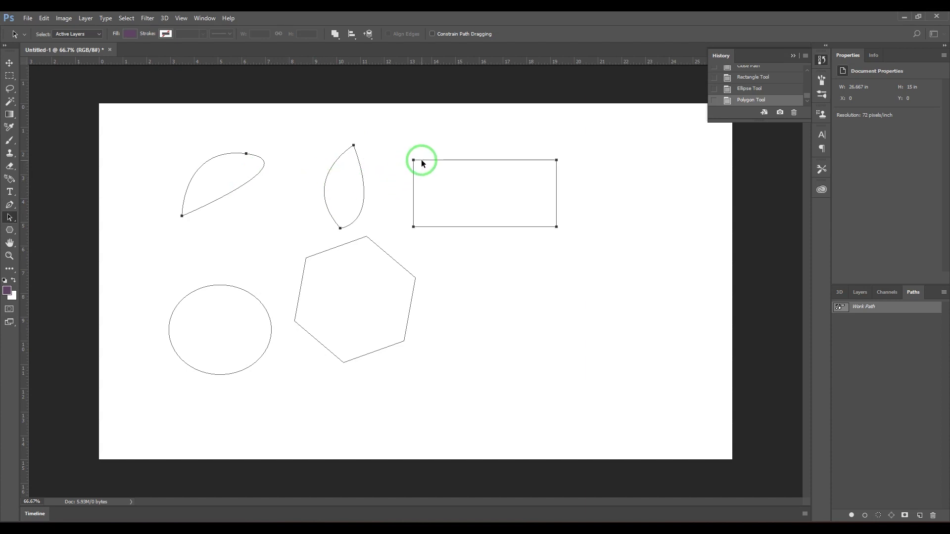
pyautogui.click(246, 154)
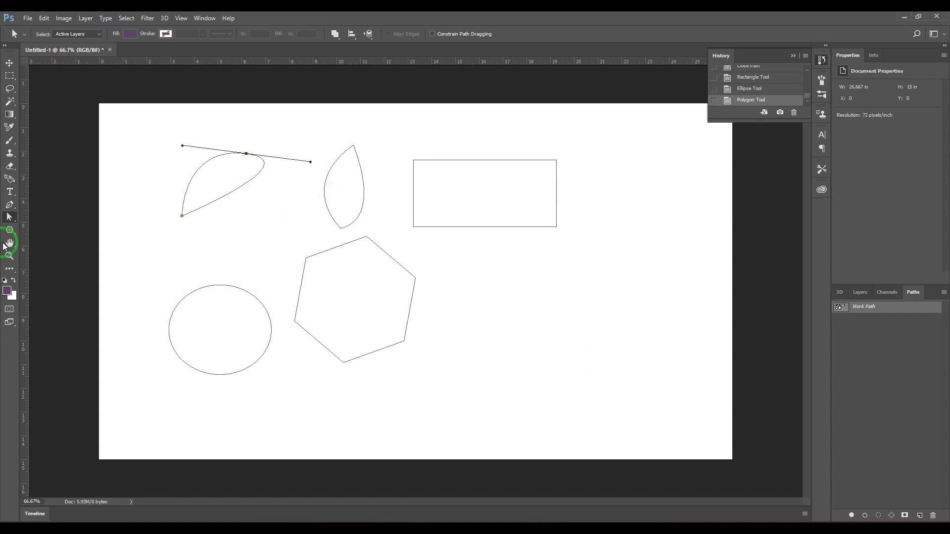
pyautogui.moveTo(11, 219); pyautogui.dragTo(47, 215)
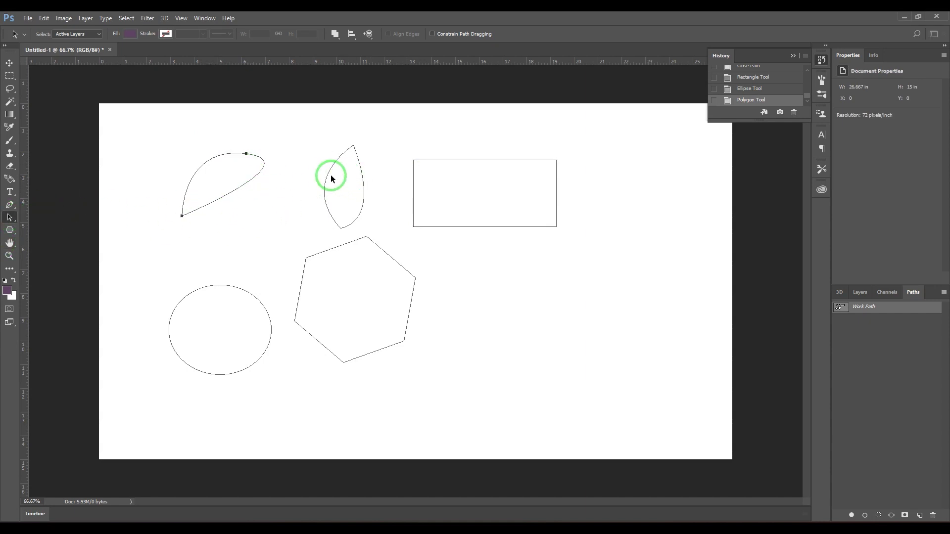
pyautogui.click(413, 159)
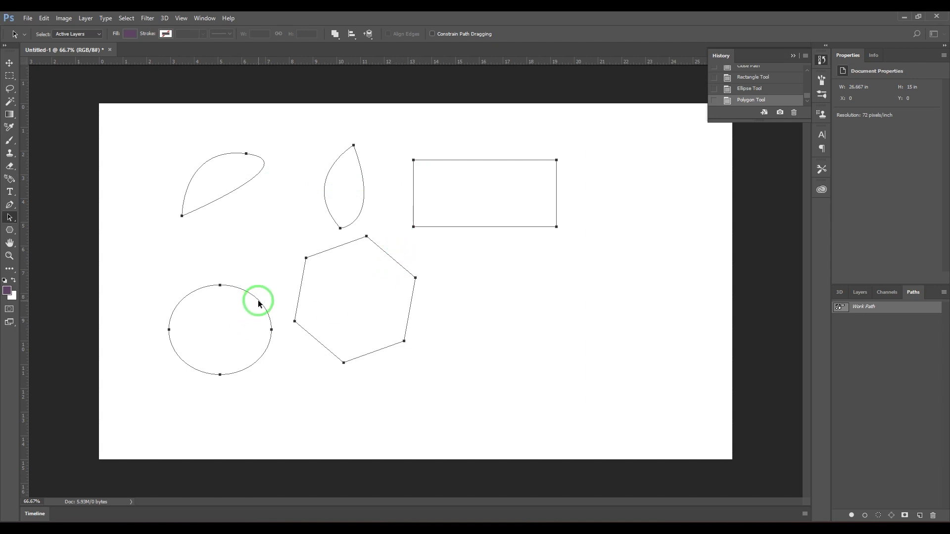
pyautogui.moveTo(258, 302); pyautogui.dragTo(302, 317)
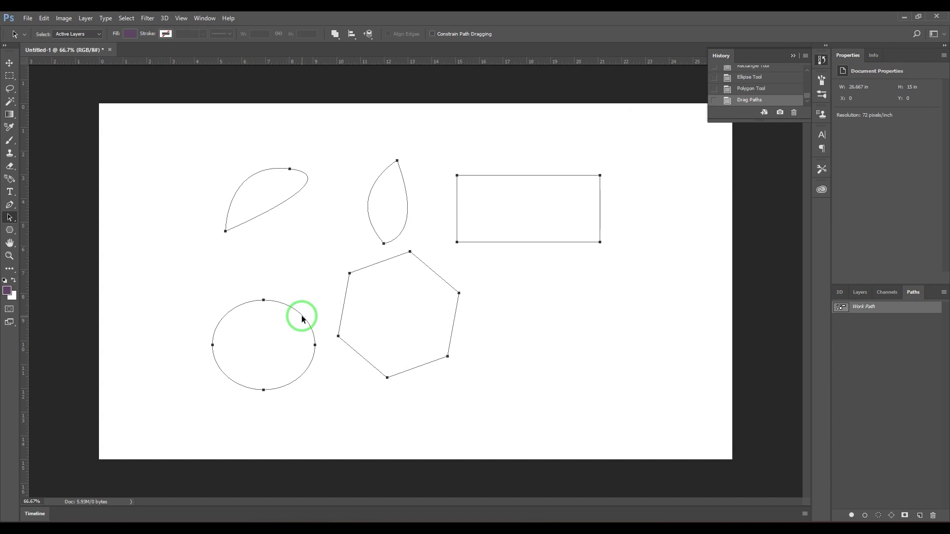
# Step: Free-transform the paths to -11.18° rotation and 74% scale, then accept converting live shapes to paths
pyautogui.hotkey('ctrl', 't')
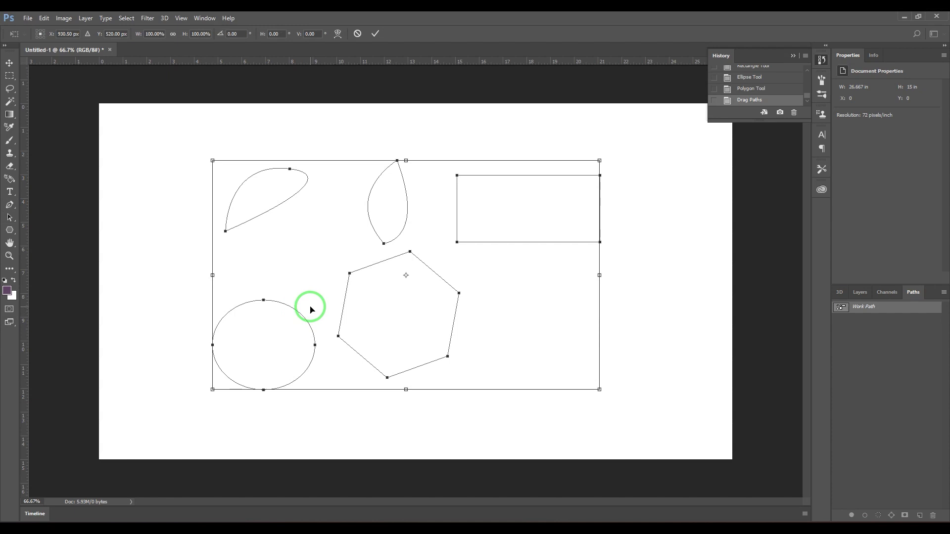
pyautogui.moveTo(622, 377); pyautogui.dragTo(520, 318)
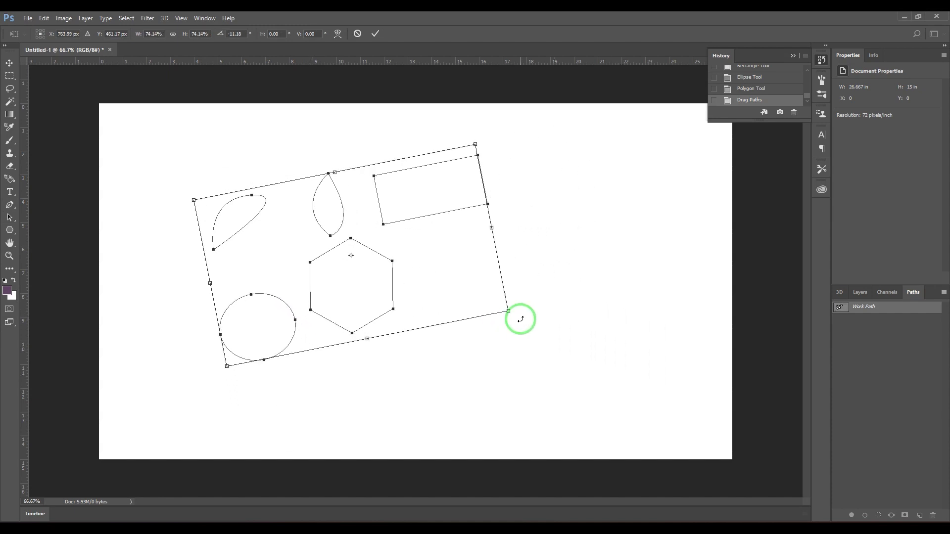
pyautogui.moveTo(396, 274)
pyautogui.mouseDown()
pyautogui.moveTo(411, 297)
pyautogui.moveTo(413, 279)
pyautogui.mouseUp()
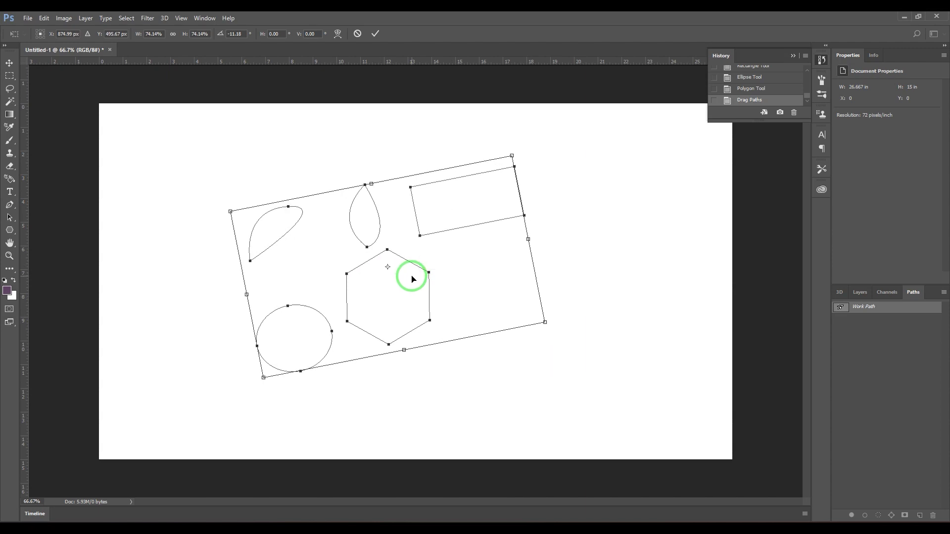
pyautogui.press('Return')
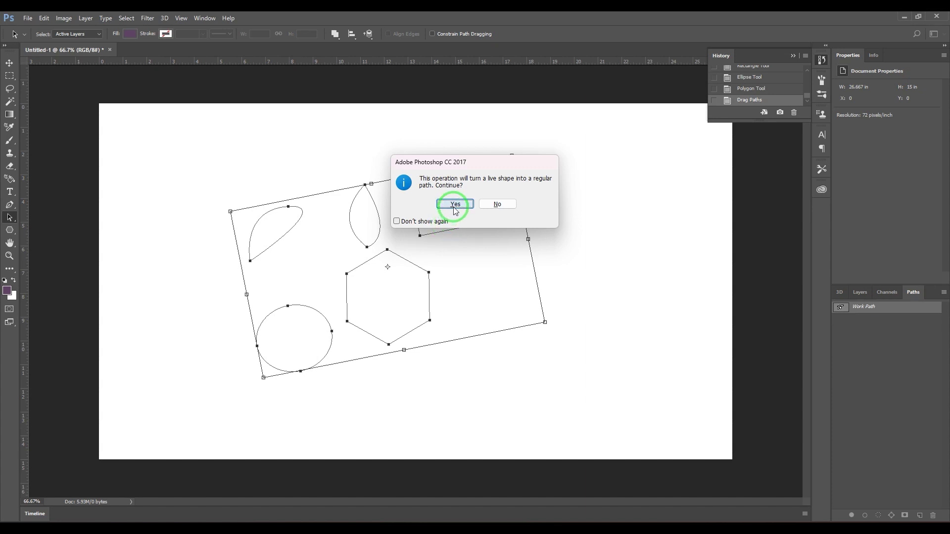
pyautogui.click(455, 204)
# Step: Drag the rectangle, leaf, hexagon and ellipse paths to separate spots across the canvas
pyautogui.moveTo(495, 194); pyautogui.dragTo(543, 246)
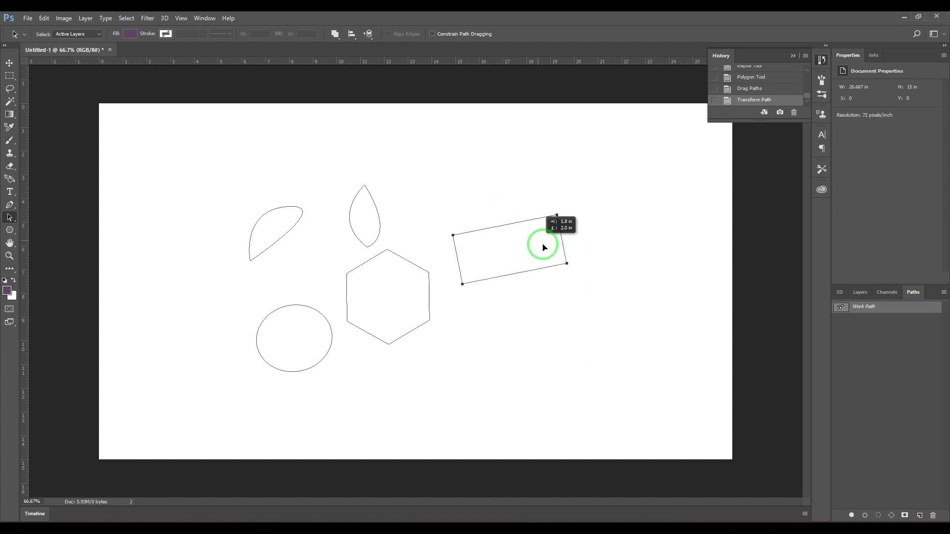
pyautogui.moveTo(371, 217); pyautogui.dragTo(428, 182)
pyautogui.moveTo(293, 229); pyautogui.dragTo(246, 215)
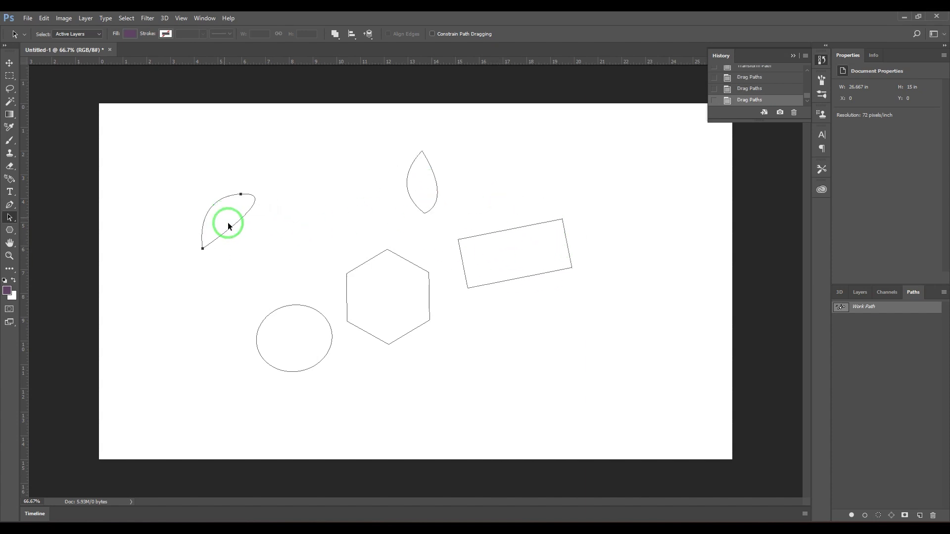
pyautogui.moveTo(384, 298); pyautogui.dragTo(418, 339)
pyautogui.moveTo(285, 343); pyautogui.dragTo(250, 344)
pyautogui.moveTo(553, 275); pyautogui.dragTo(583, 244)
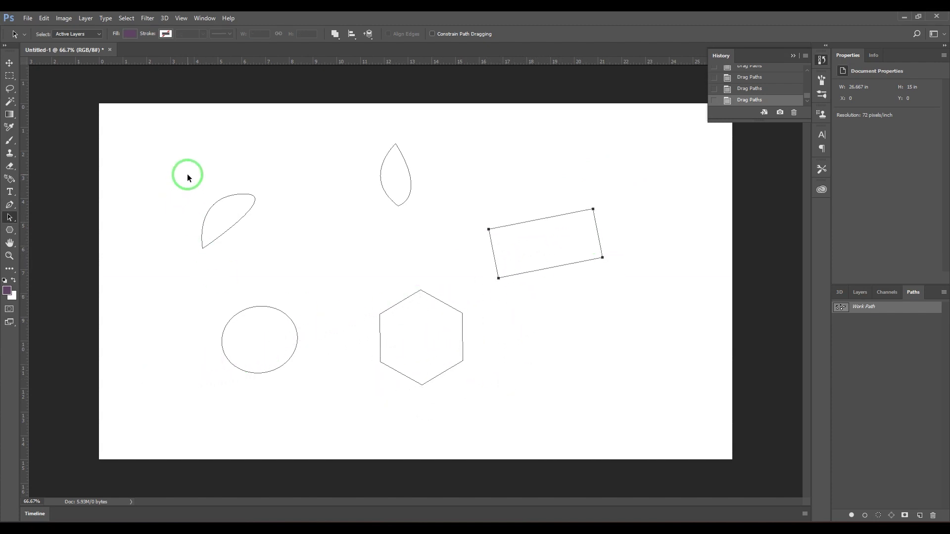
# Step: Add the leaf, rectangle and circle paths to the selection and set alignment to Align To Canvas
pyautogui.keyDown('shift'); pyautogui.click(403, 168); pyautogui.keyUp('shift')
pyautogui.keyDown('shift'); pyautogui.click(548, 268); pyautogui.keyUp('shift')
pyautogui.keyDown('shift'); pyautogui.click(285, 356); pyautogui.keyUp('shift')
pyautogui.click(352, 33)
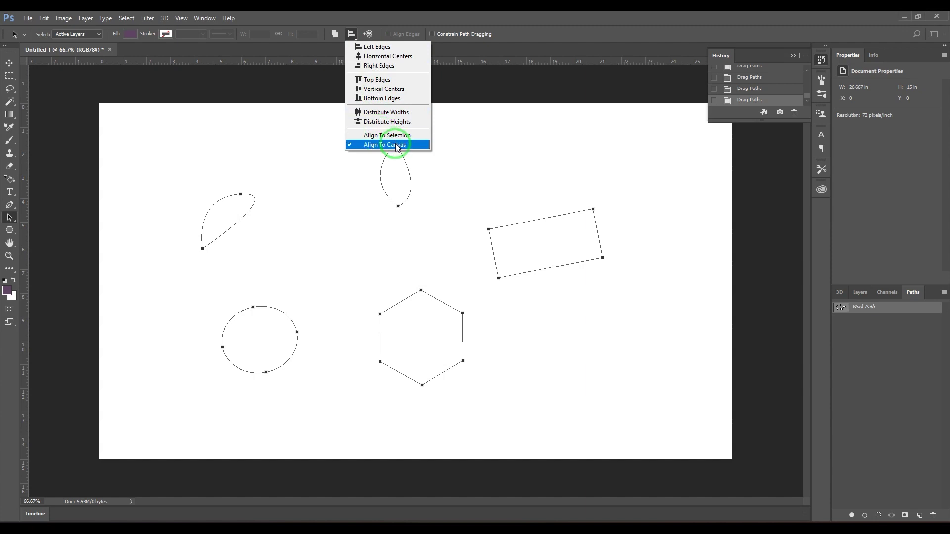
pyautogui.click(396, 145)
# Step: Align the paths to the canvas top edge and distribute their widths evenly
pyautogui.click(351, 34)
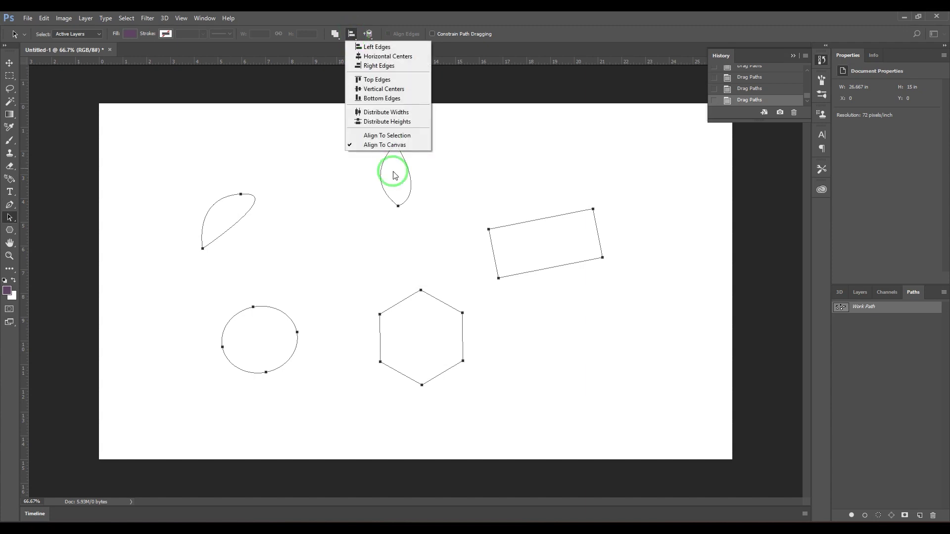
pyautogui.click(378, 82)
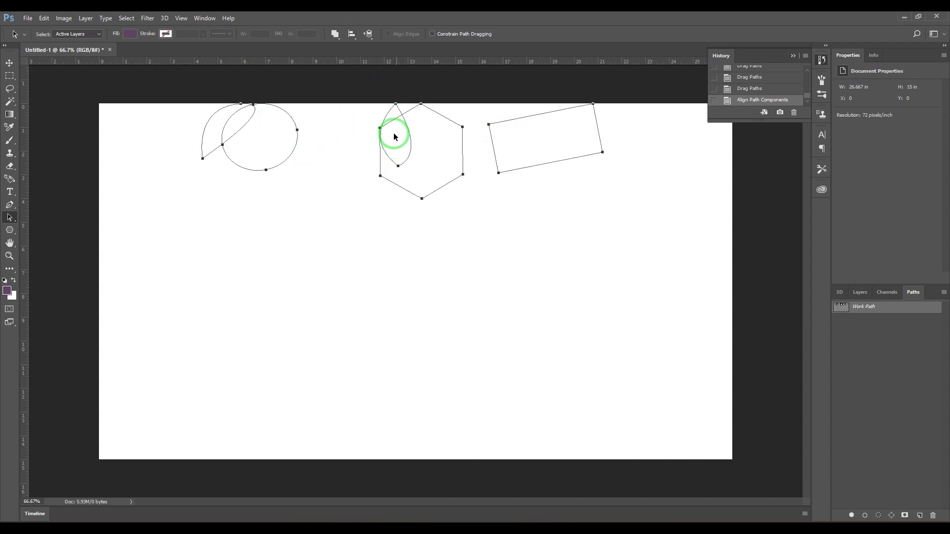
pyautogui.click(352, 35)
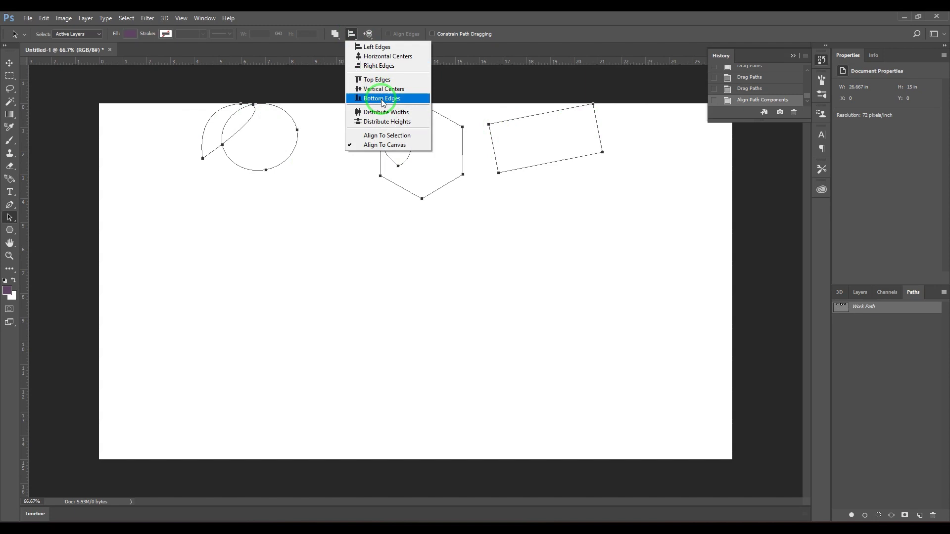
pyautogui.click(388, 114)
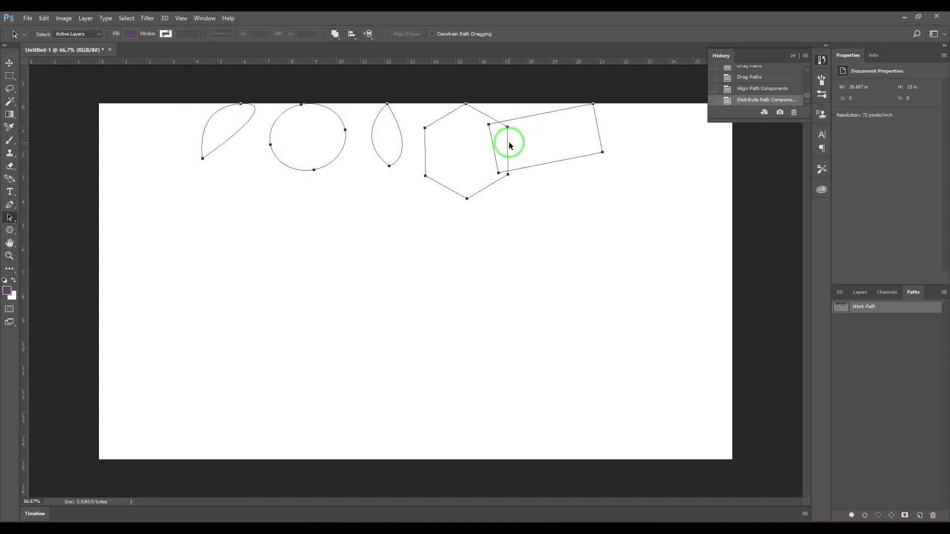
pyautogui.click(477, 131)
pyautogui.click(350, 31)
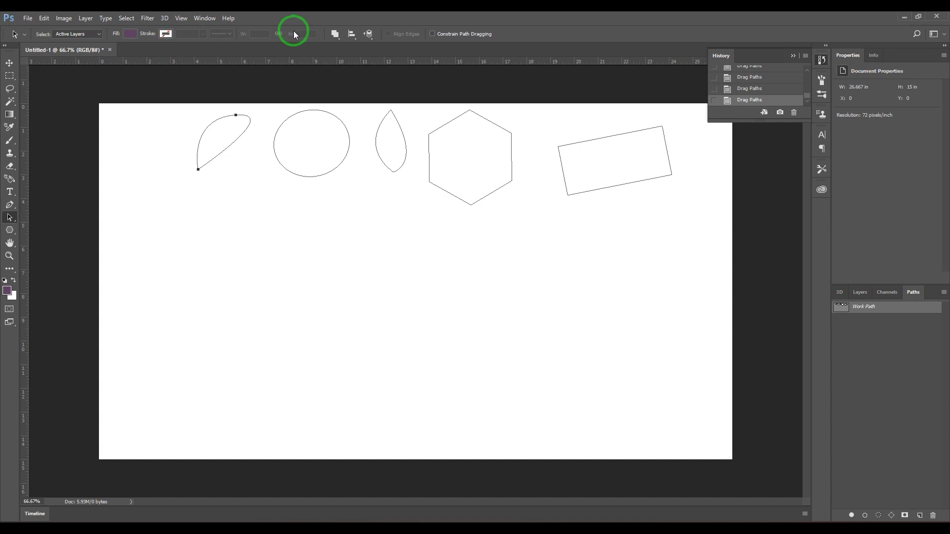
# Step: Check the Select option is set to Active Layers and bring up the Layers panel
pyautogui.click(84, 35)
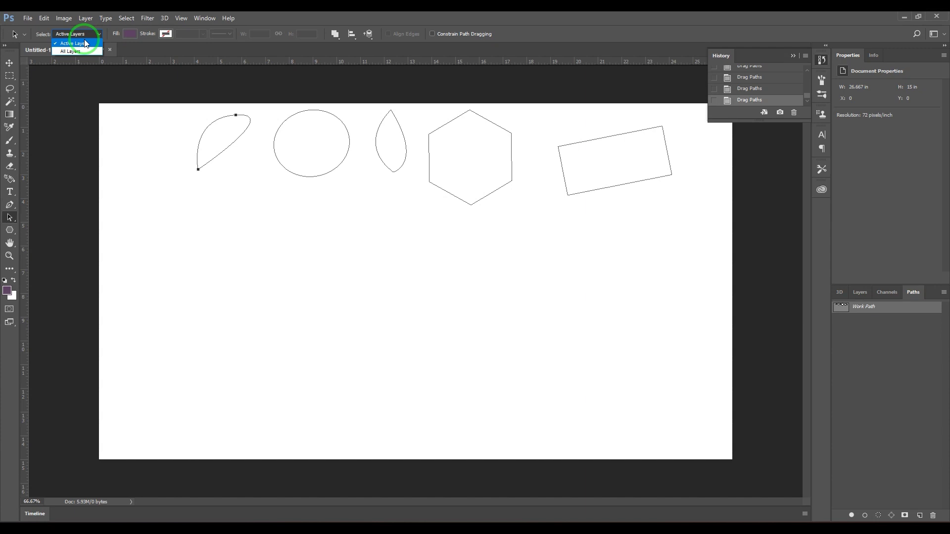
pyautogui.click(862, 289)
pyautogui.click(861, 289)
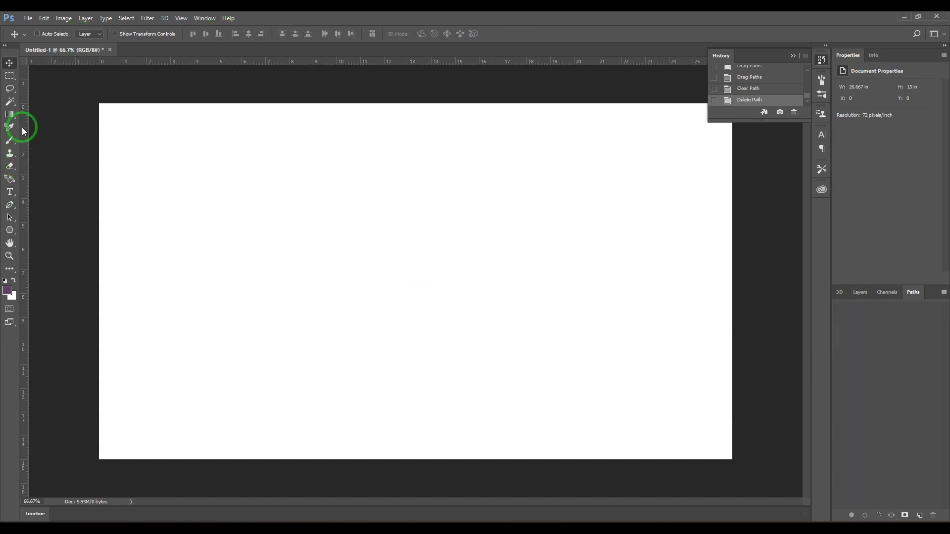
# Step: Switch the Pen to Shape mode and draw a closed curved leaf shape layer
pyautogui.press('p')
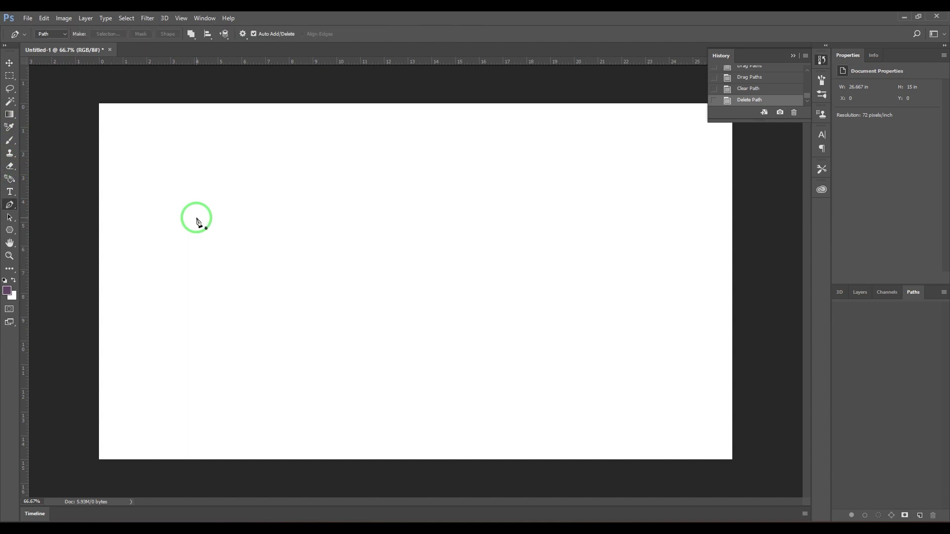
pyautogui.click(58, 35)
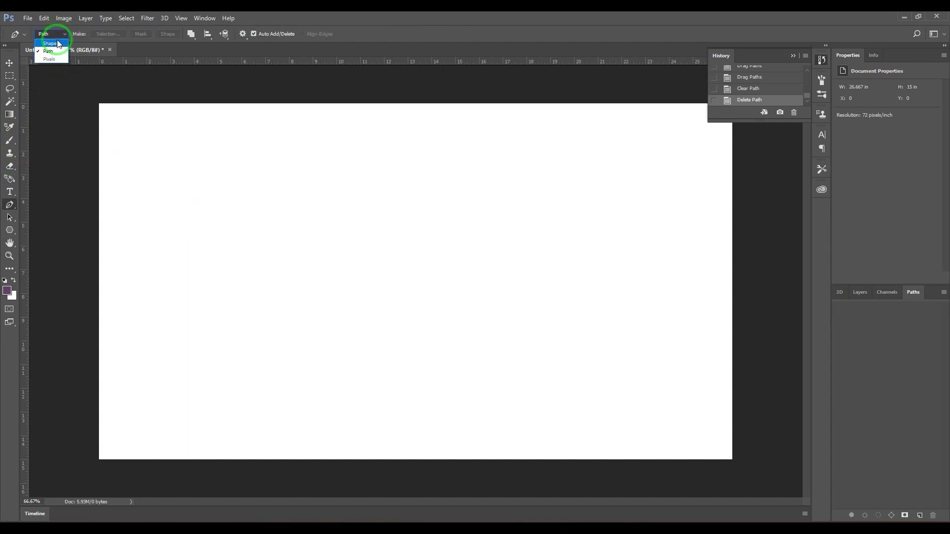
pyautogui.click(58, 44)
pyautogui.click(170, 228)
pyautogui.moveTo(209, 151); pyautogui.dragTo(274, 132)
pyautogui.click(209, 150)
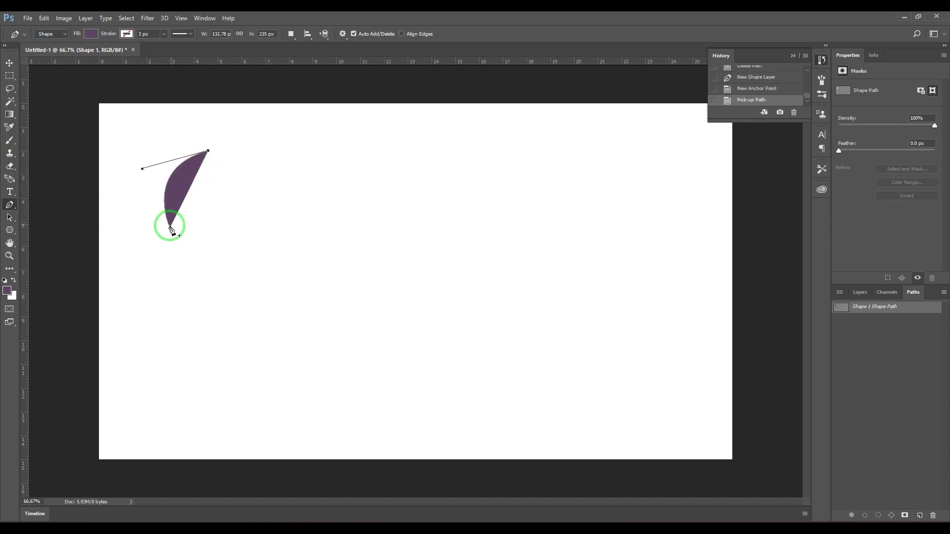
pyautogui.moveTo(170, 228); pyautogui.dragTo(265, 187)
pyautogui.hotkey('ctrl', 'z')
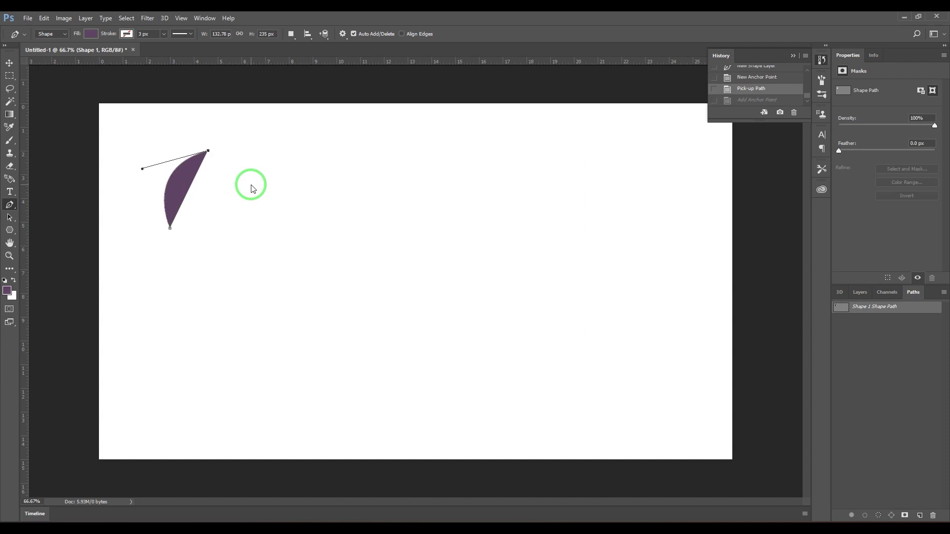
pyautogui.click(207, 151)
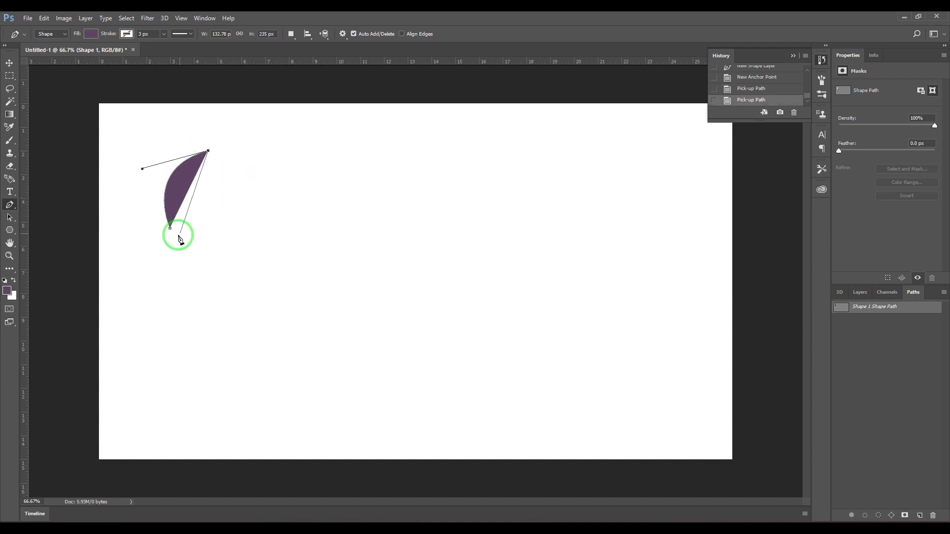
pyautogui.moveTo(170, 228); pyautogui.dragTo(81, 253)
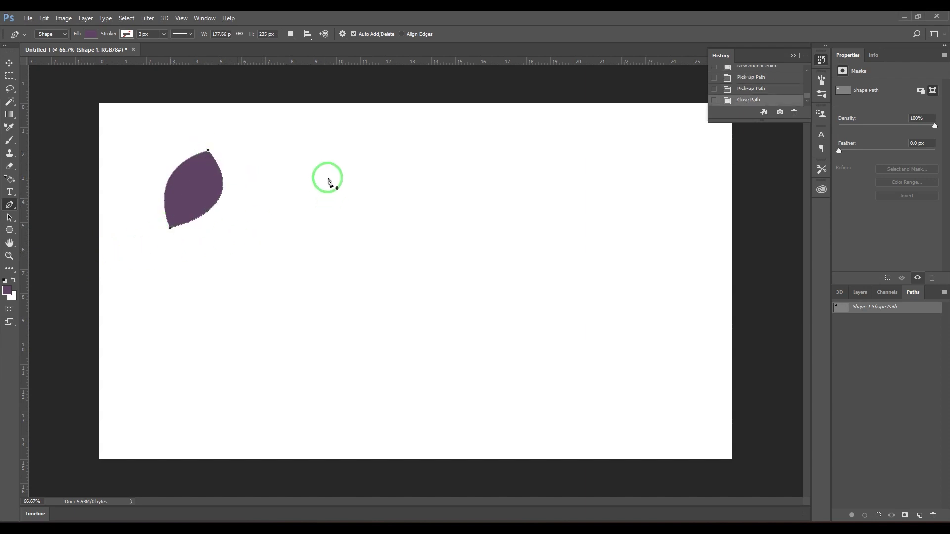
# Step: Draw a four-cornered trapezoid shape layer with the Pen
pyautogui.click(329, 163)
pyautogui.click(288, 172)
pyautogui.click(282, 258)
pyautogui.click(353, 245)
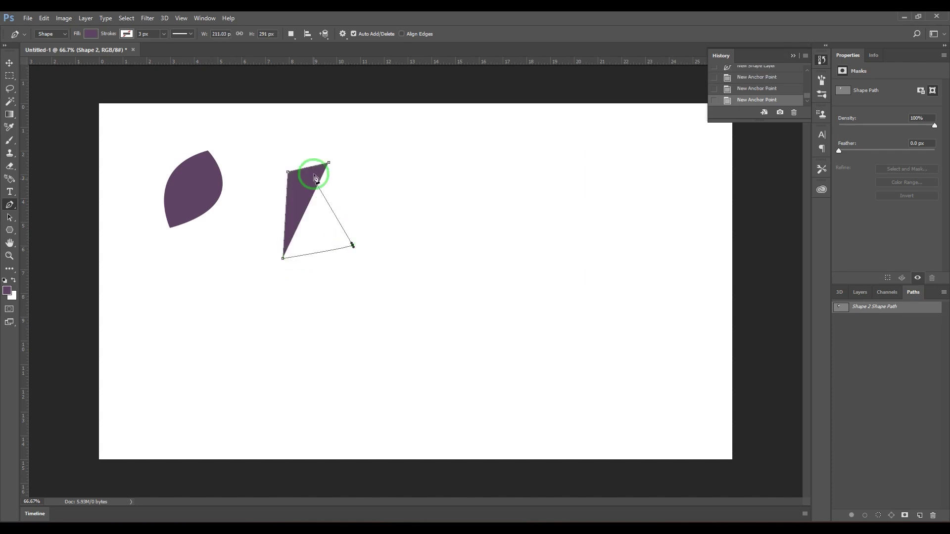
pyautogui.click(329, 163)
# Step: Draw a notched arch shape layer by clicking its corners and closing it
pyautogui.click(440, 175)
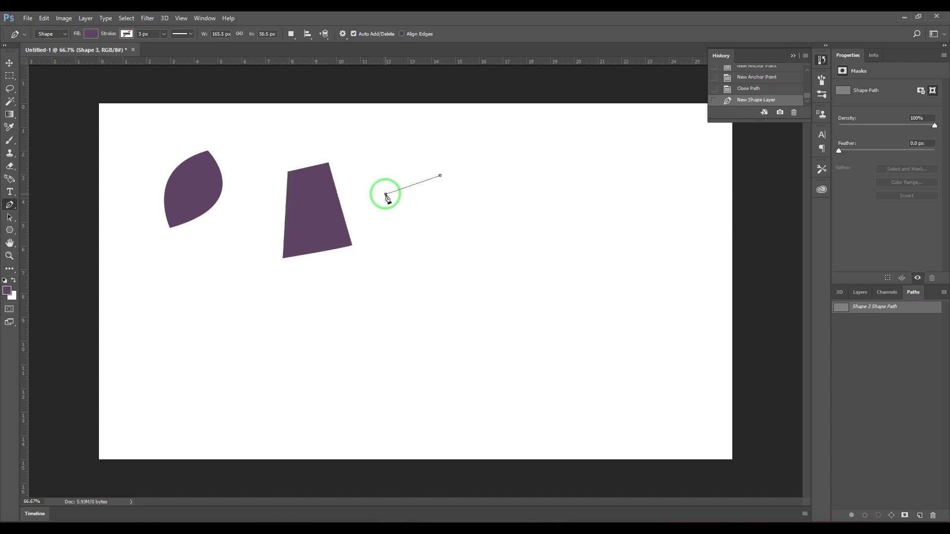
pyautogui.click(386, 194)
pyautogui.click(406, 238)
pyautogui.click(417, 204)
pyautogui.click(451, 207)
pyautogui.click(463, 247)
pyautogui.click(479, 198)
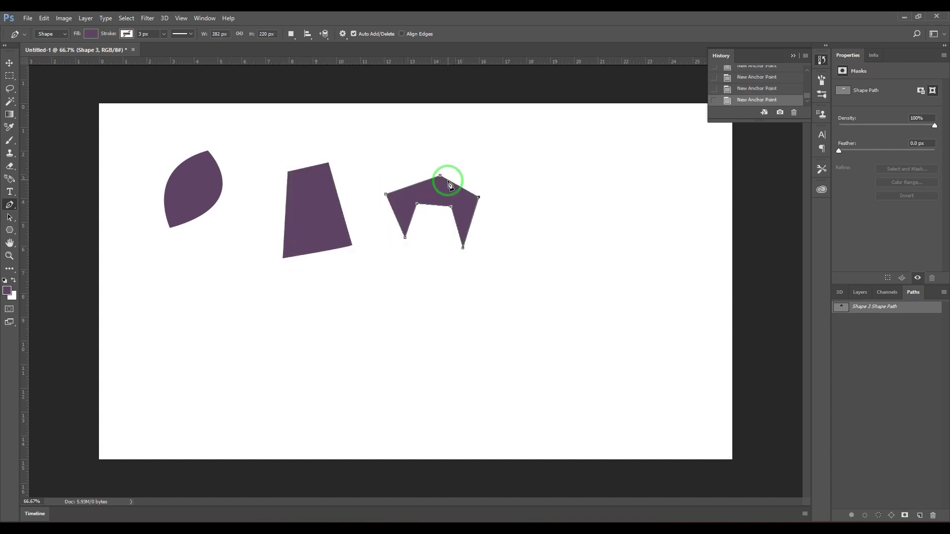
pyautogui.click(440, 175)
# Step: Select the leaf shape with Path Selection and fill it magenta
pyautogui.click(9, 62)
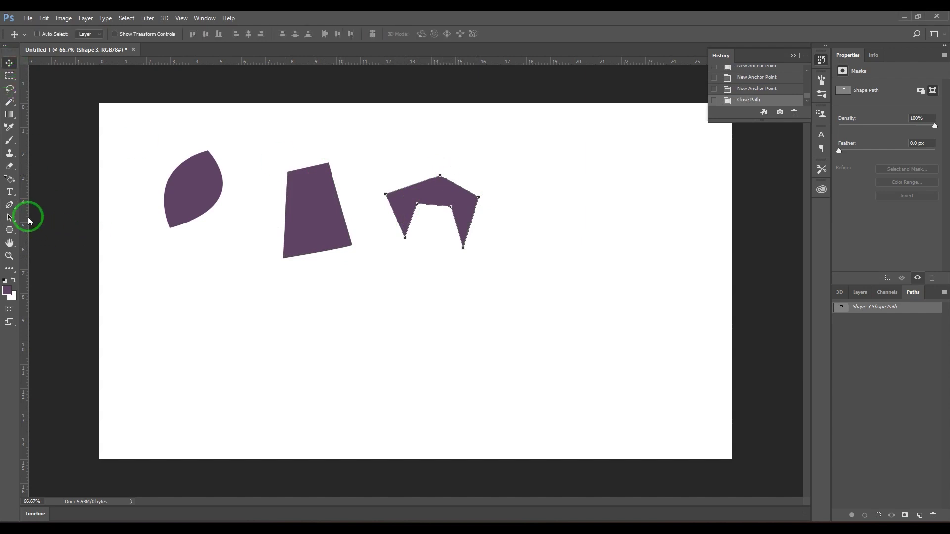
pyautogui.click(9, 217)
pyautogui.click(171, 200)
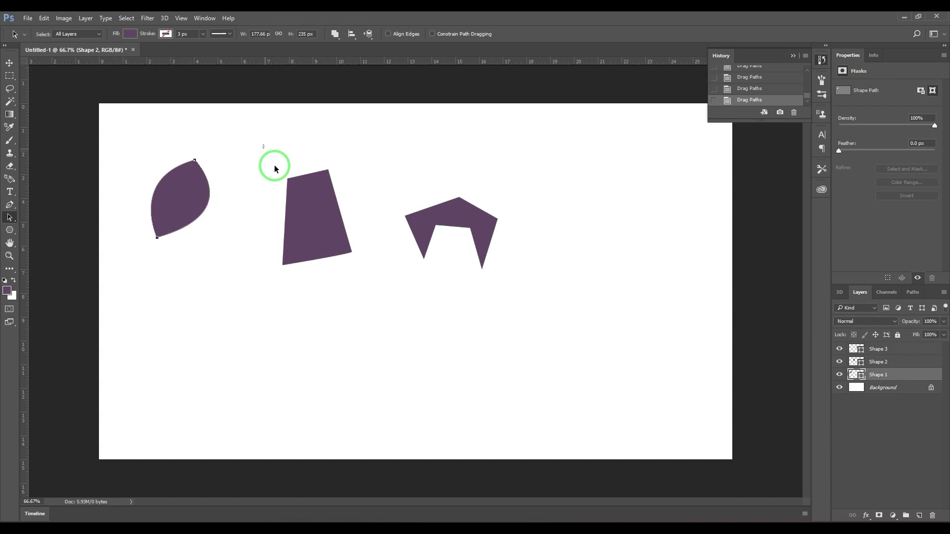
pyautogui.moveTo(276, 168); pyautogui.dragTo(509, 319)
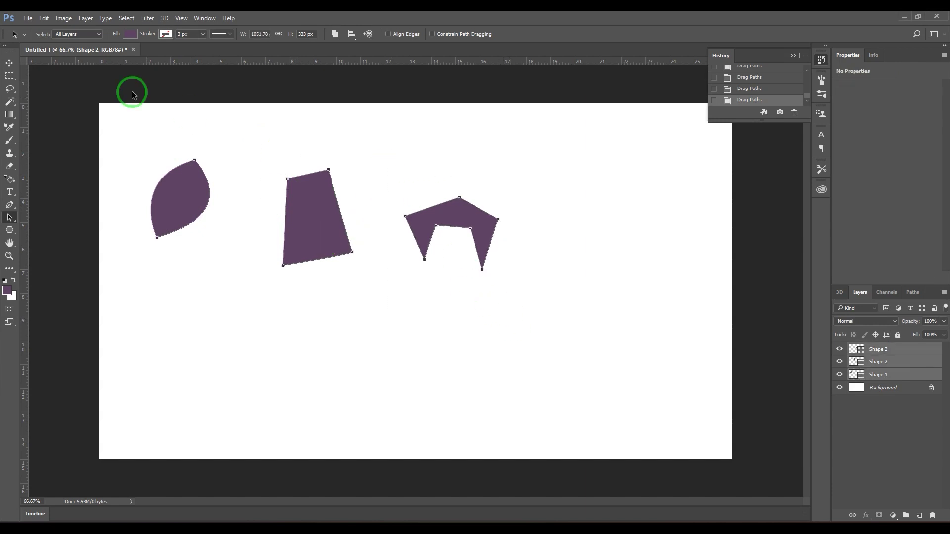
pyautogui.moveTo(141, 144); pyautogui.dragTo(166, 170)
pyautogui.click(131, 34)
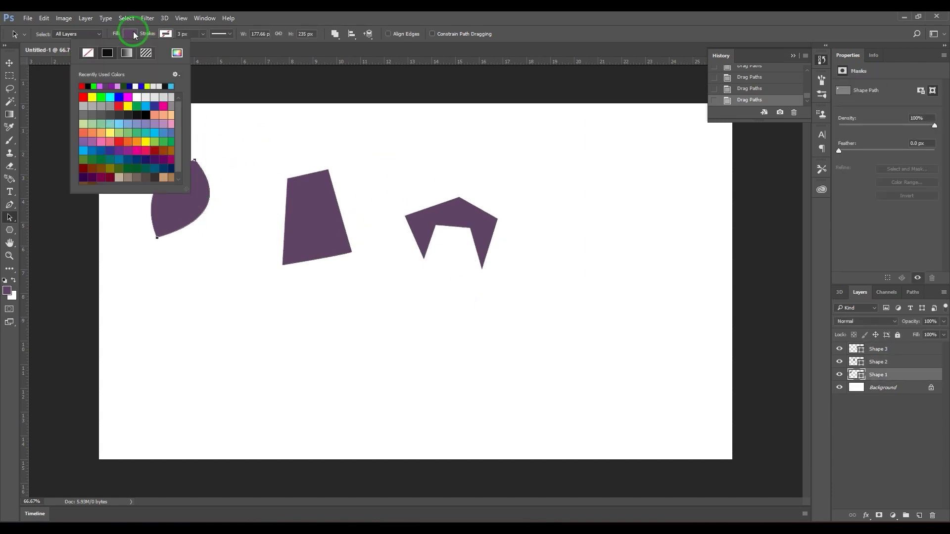
pyautogui.click(128, 97)
# Step: Fill the trapezoid shape cyan
pyautogui.moveTo(245, 144); pyautogui.dragTo(278, 182)
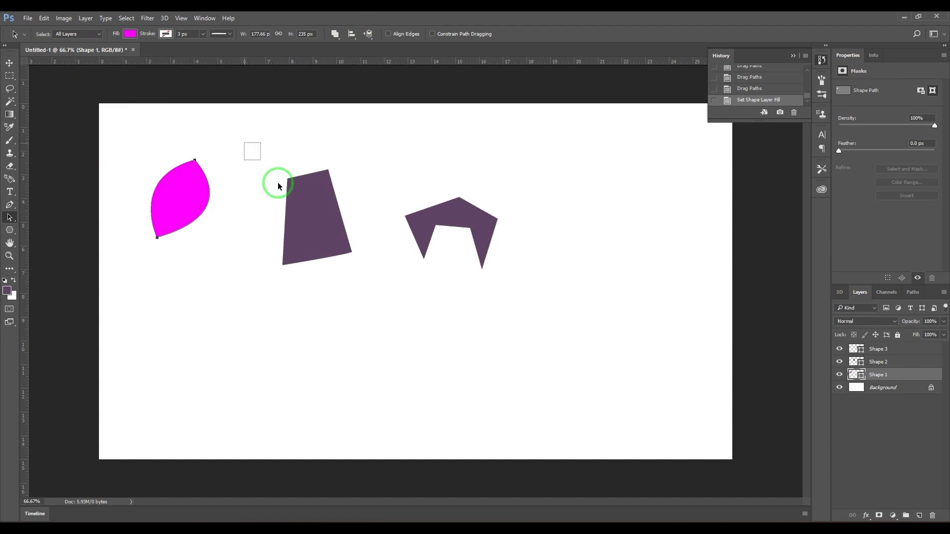
pyautogui.click(131, 33)
pyautogui.click(146, 106)
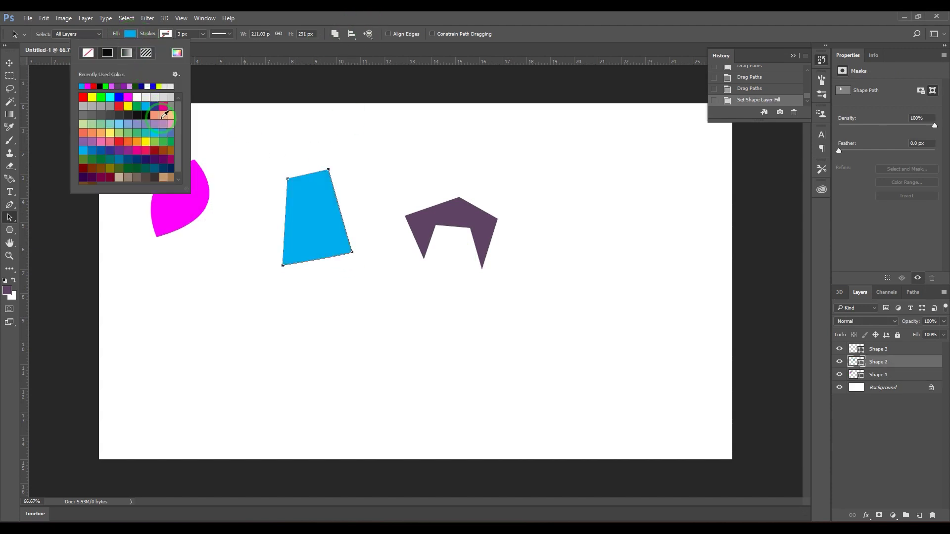
pyautogui.click(379, 149)
# Step: Fill the arch shape yellow and give it a red stroke
pyautogui.moveTo(390, 162); pyautogui.dragTo(558, 342)
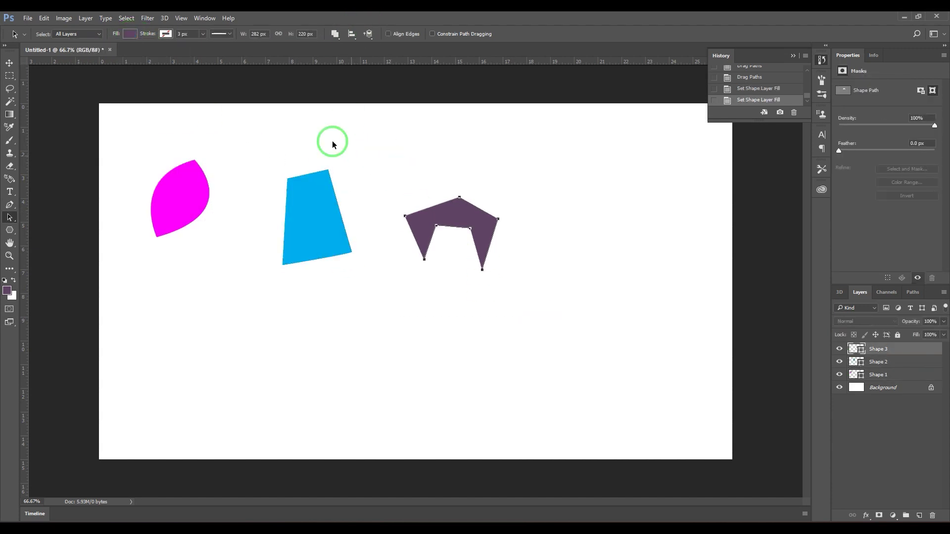
pyautogui.click(131, 33)
pyautogui.click(142, 142)
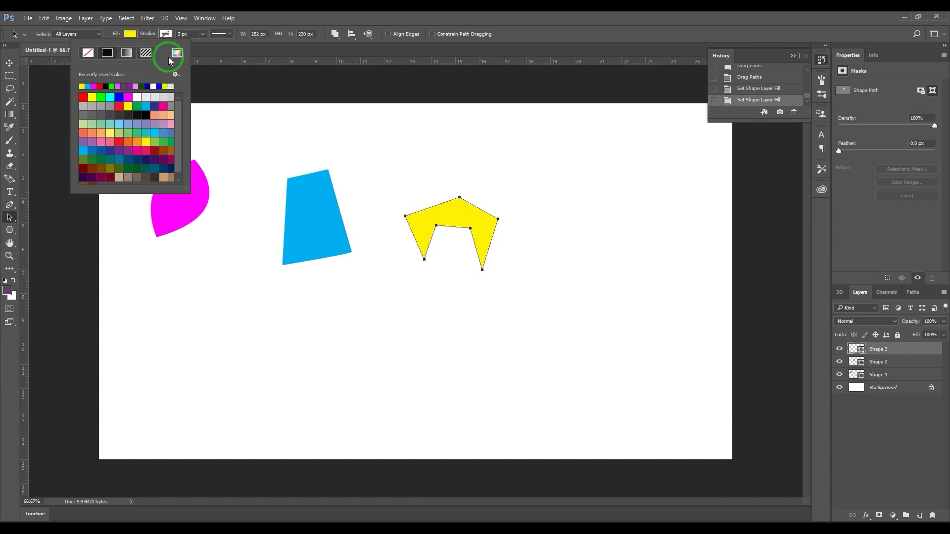
pyautogui.click(168, 35)
pyautogui.click(136, 86)
# Step: Thicken the arch's red stroke to 12.76 px and make it dashed
pyautogui.click(194, 33)
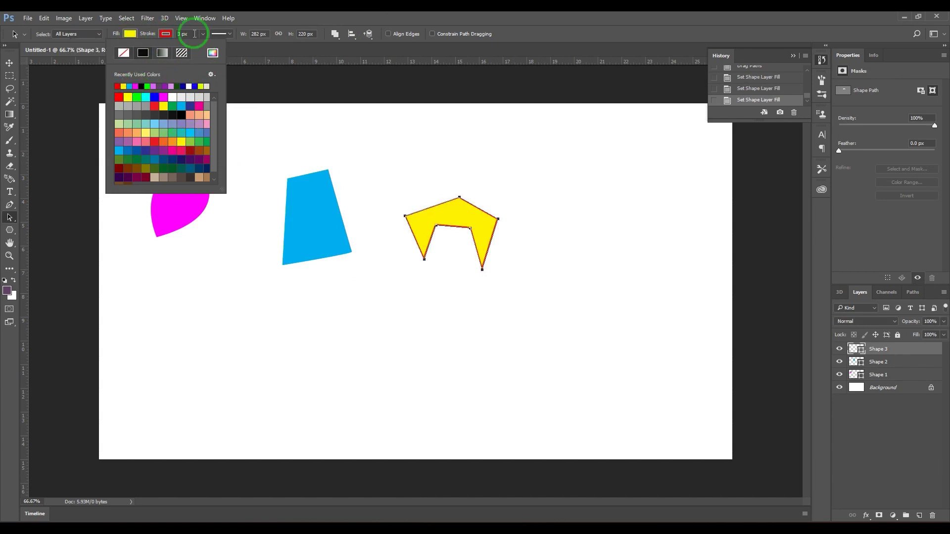
pyautogui.click(205, 18)
pyautogui.click(272, 15)
pyautogui.click(184, 33)
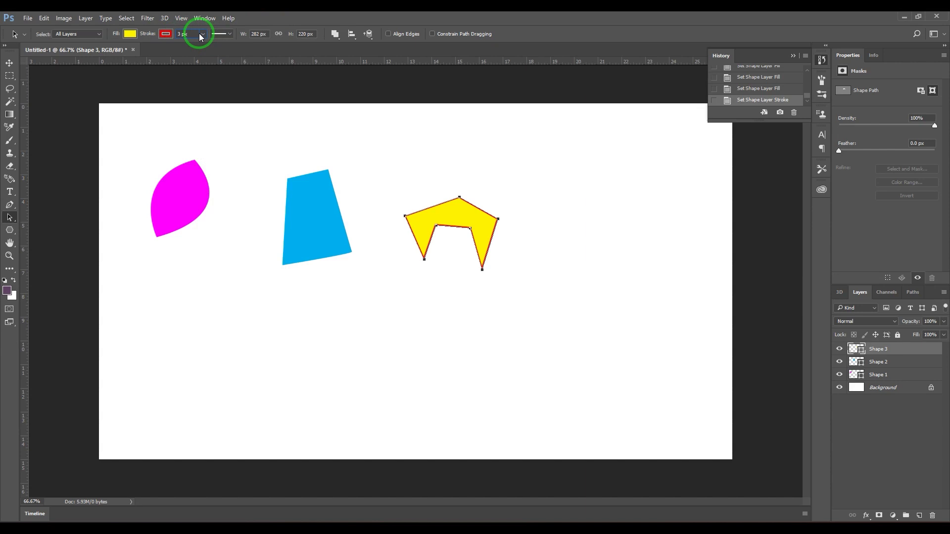
pyautogui.click(201, 35)
pyautogui.moveTo(204, 45); pyautogui.dragTo(210, 46)
pyautogui.click(231, 38)
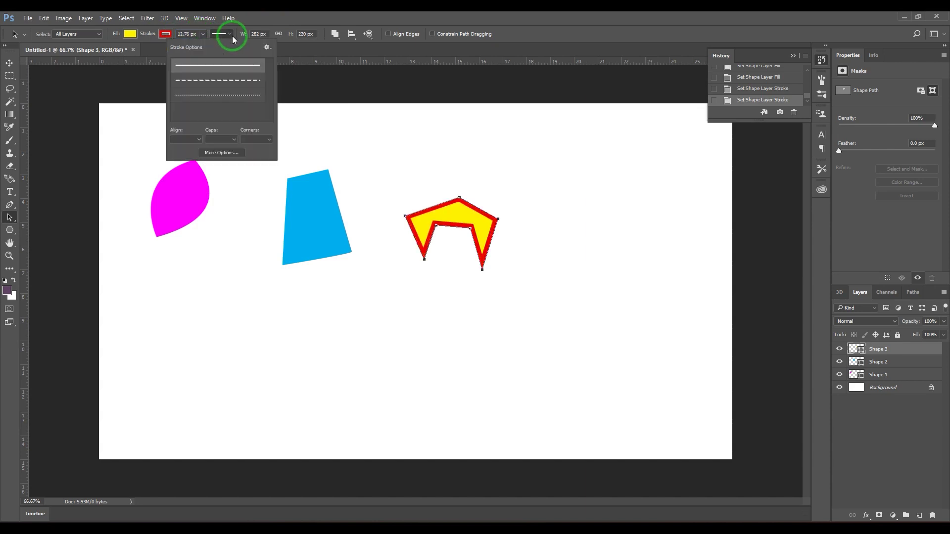
pyautogui.click(229, 81)
pyautogui.click(323, 14)
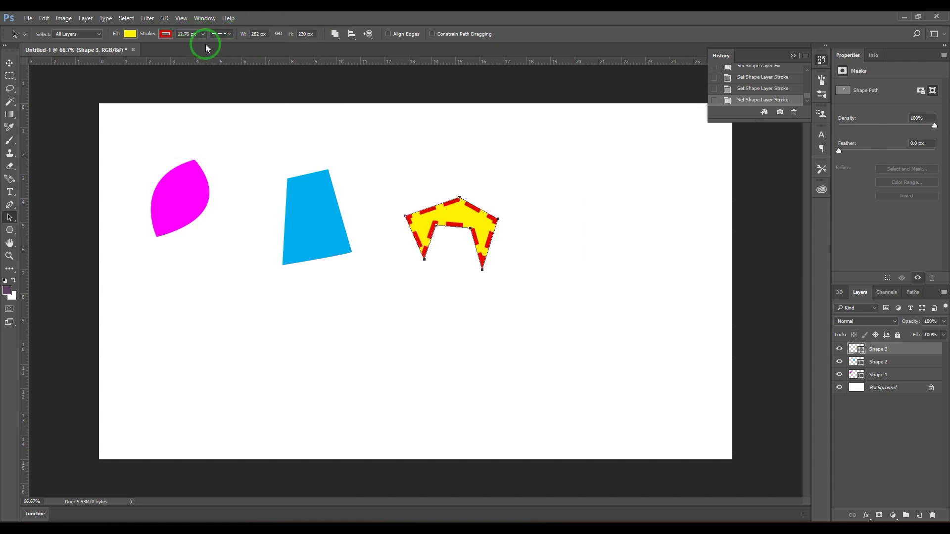
pyautogui.click(220, 35)
pyautogui.click(226, 35)
# Step: Widen the yellow arch to 381 px, then select the Pen tool, leaving it in Shape mode
pyautogui.moveTo(248, 35); pyautogui.dragTo(322, 35)
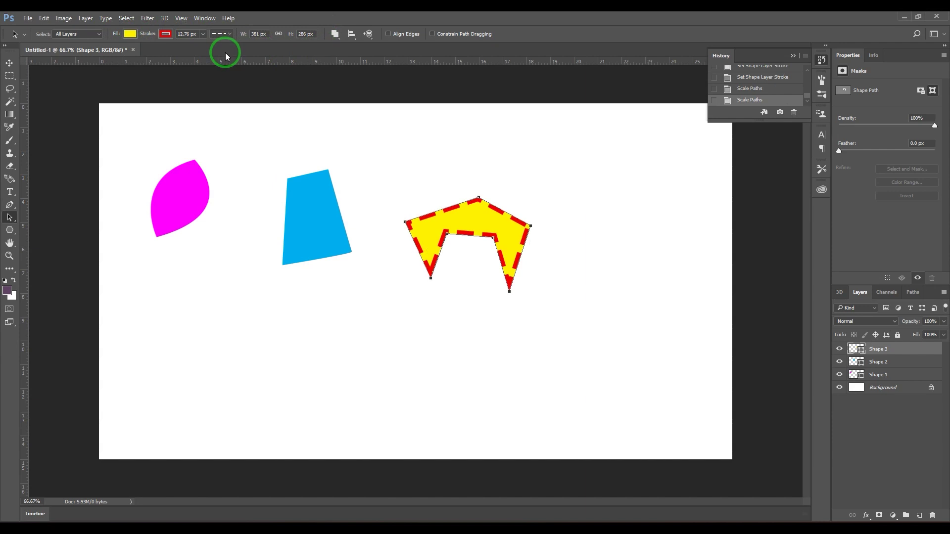
pyautogui.click(10, 204)
pyautogui.click(52, 34)
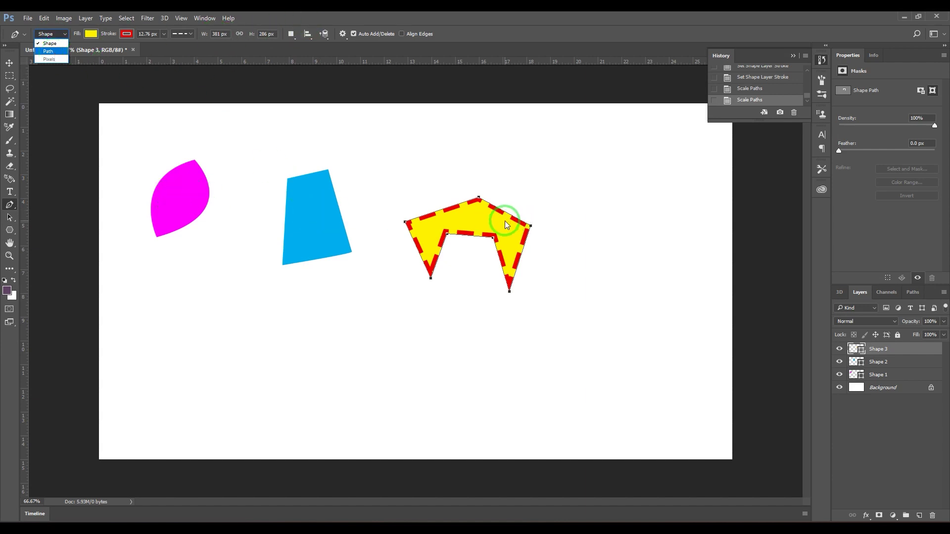
pyautogui.click(295, 13)
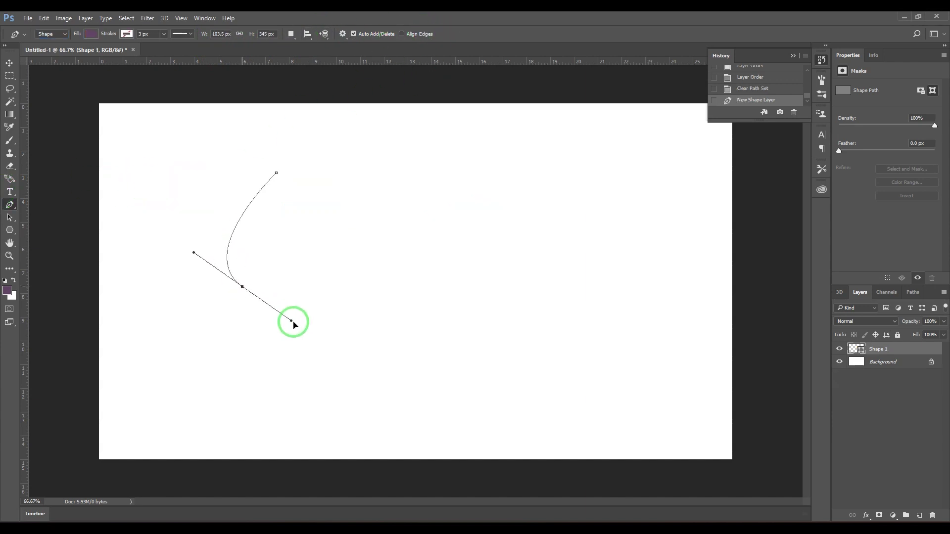
# Step: Finish the first purple leaf path with a corner bottom point and close it at the top
pyautogui.moveTo(291, 322); pyautogui.dragTo(297, 329)
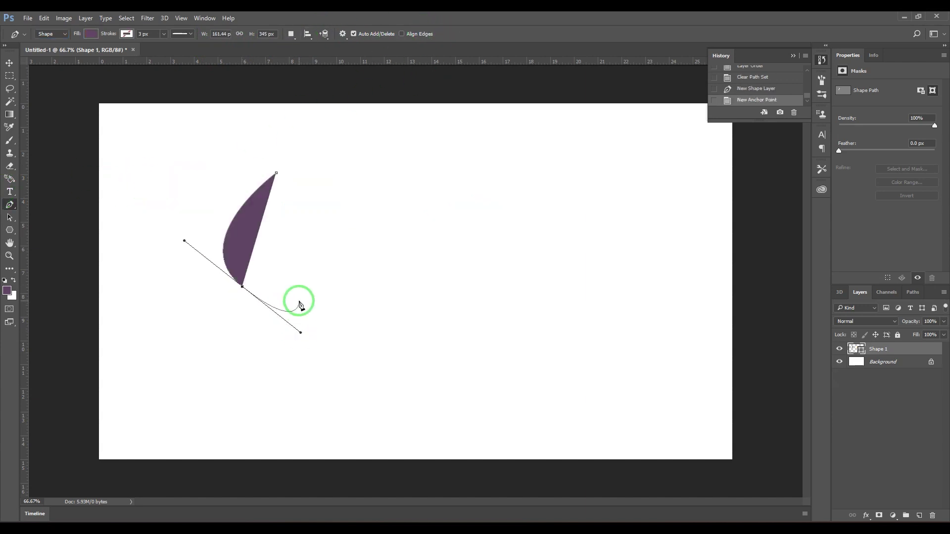
pyautogui.keyDown('alt'); pyautogui.click(242, 286); pyautogui.keyUp('alt')
pyautogui.moveTo(276, 173); pyautogui.dragTo(227, 81)
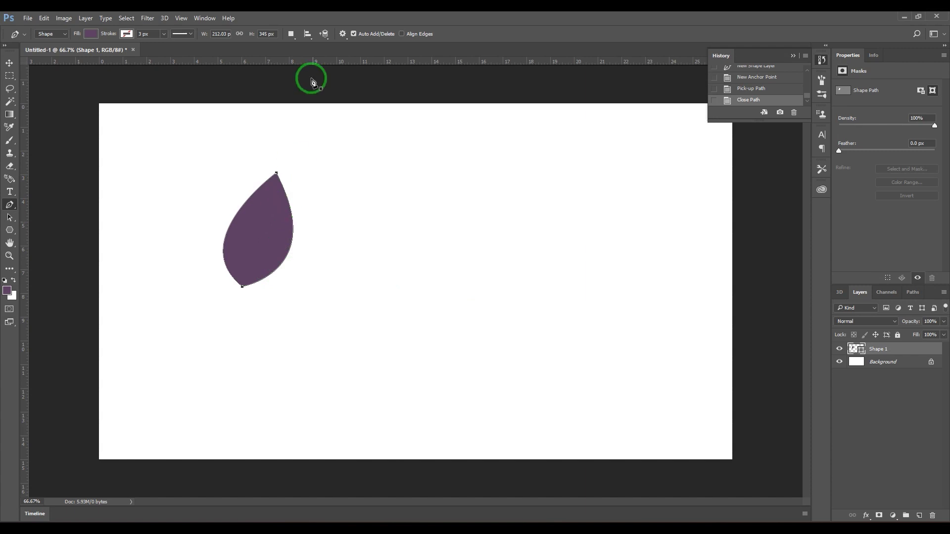
# Step: Switch Path Operations to Combine Shapes and draw a second closed leaf beside the first
pyautogui.click(291, 34)
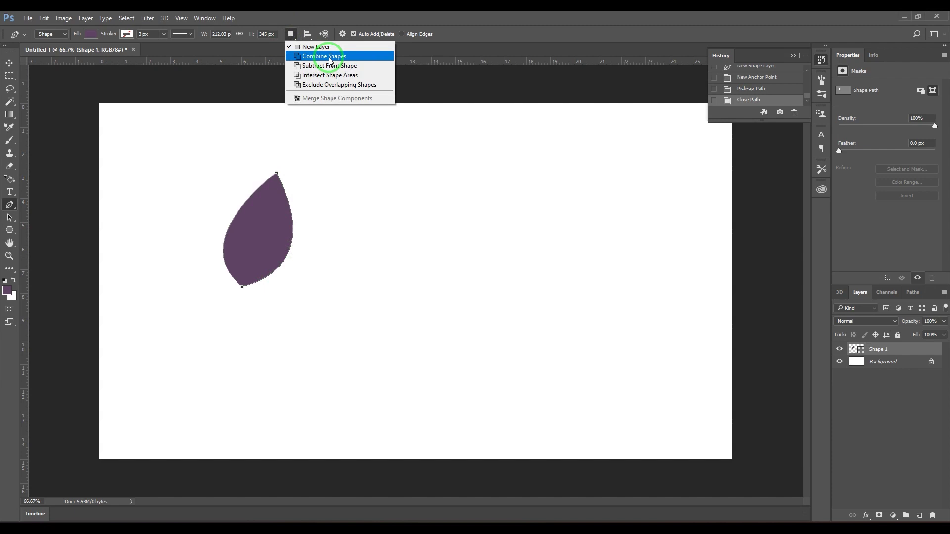
pyautogui.click(325, 56)
pyautogui.click(338, 187)
pyautogui.moveTo(307, 254); pyautogui.dragTo(322, 322)
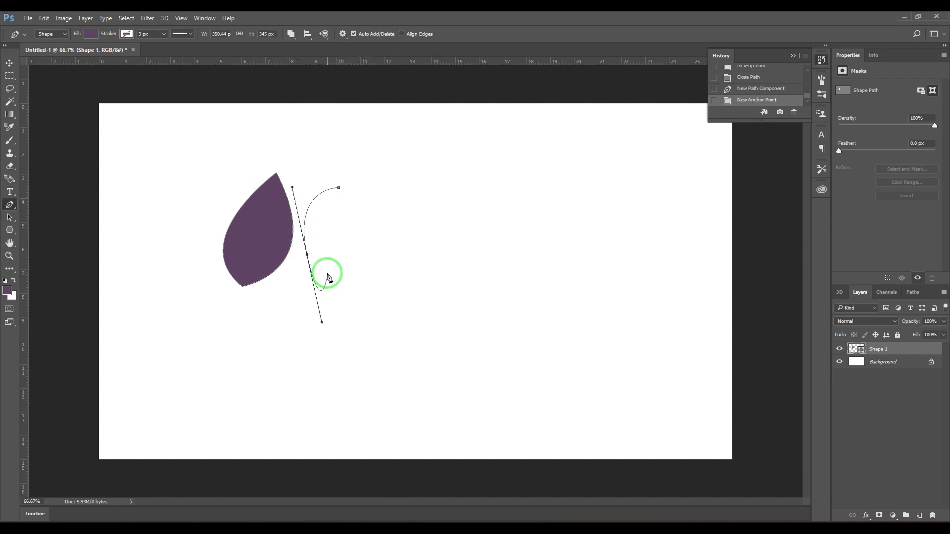
pyautogui.click(308, 255)
pyautogui.click(338, 189)
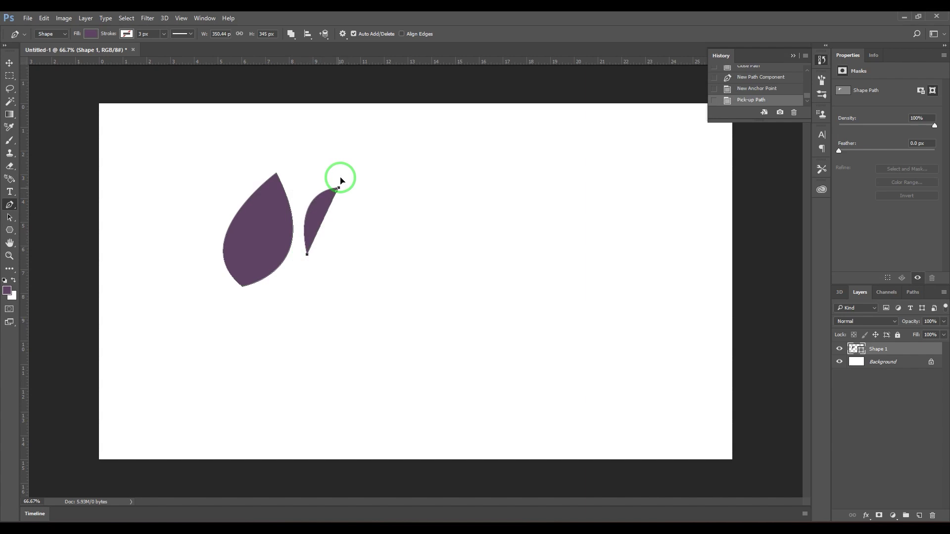
pyautogui.moveTo(339, 187); pyautogui.dragTo(329, 124)
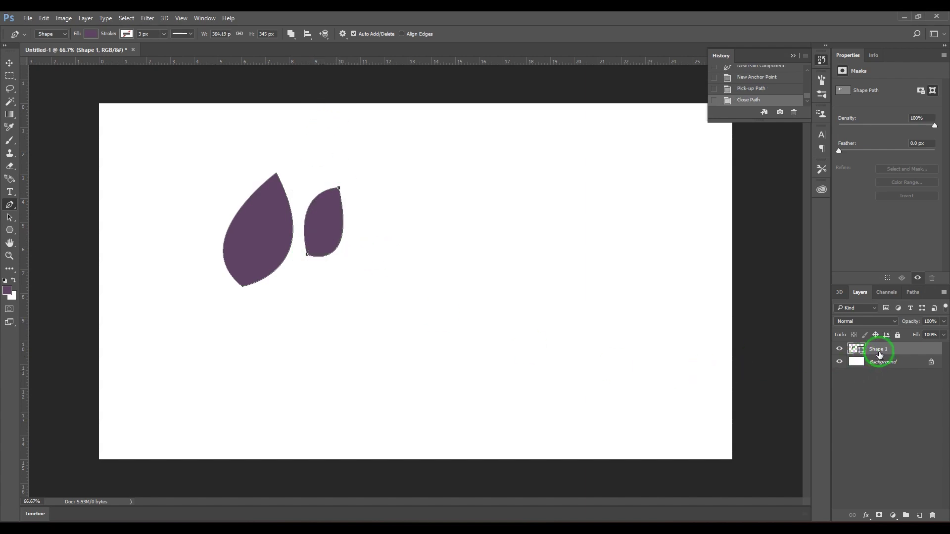
# Step: Move the right leaf over the left one with Path Selection and fill the leaves yellow
pyautogui.click(10, 217)
pyautogui.click(329, 236)
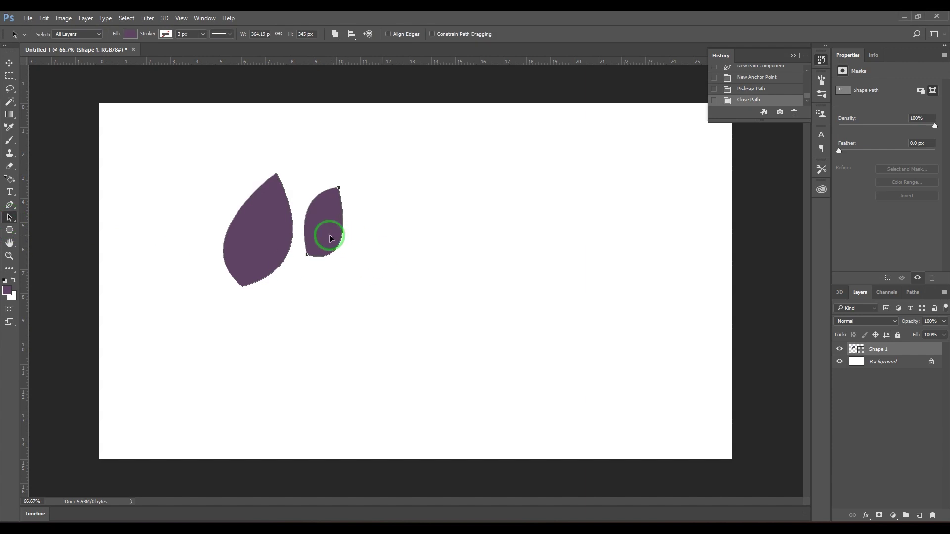
pyautogui.moveTo(331, 239); pyautogui.dragTo(290, 261)
pyautogui.click(130, 34)
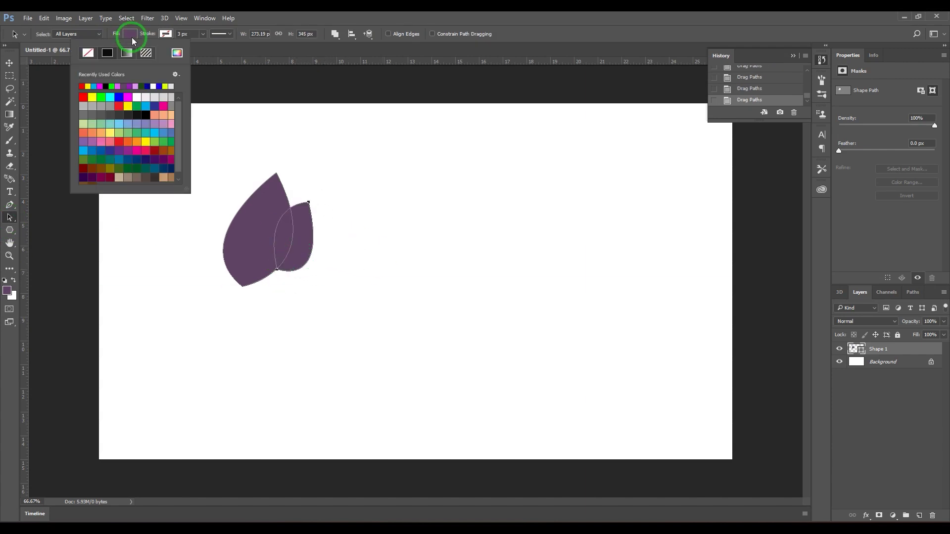
pyautogui.click(93, 96)
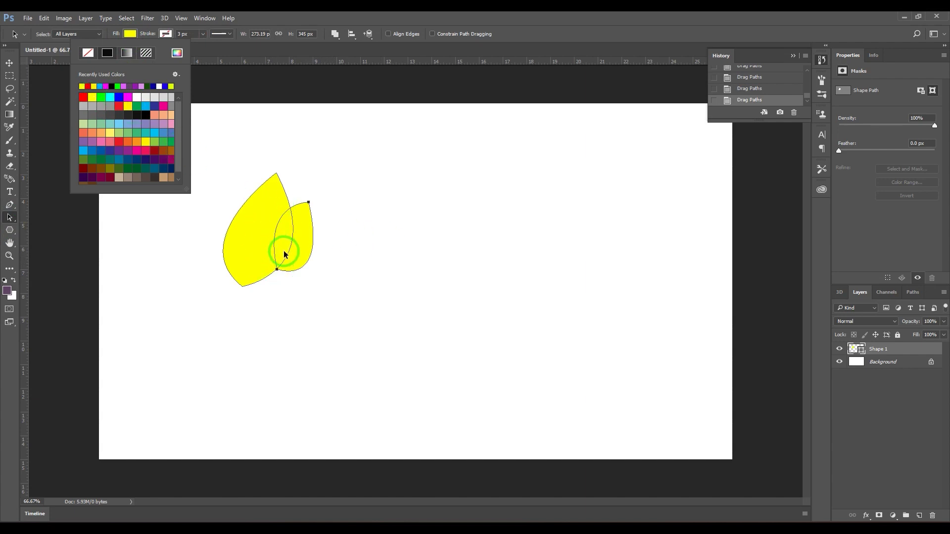
pyautogui.click(319, 246)
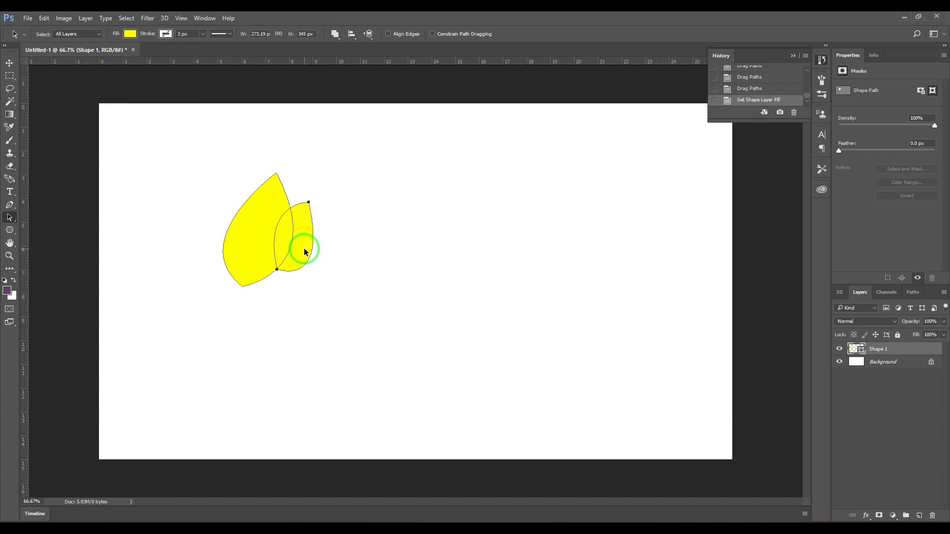
# Step: Change the leaf fill to magenta and drag the right leaf back over the left leaf
pyautogui.moveTo(304, 248); pyautogui.dragTo(481, 266)
pyautogui.click(130, 34)
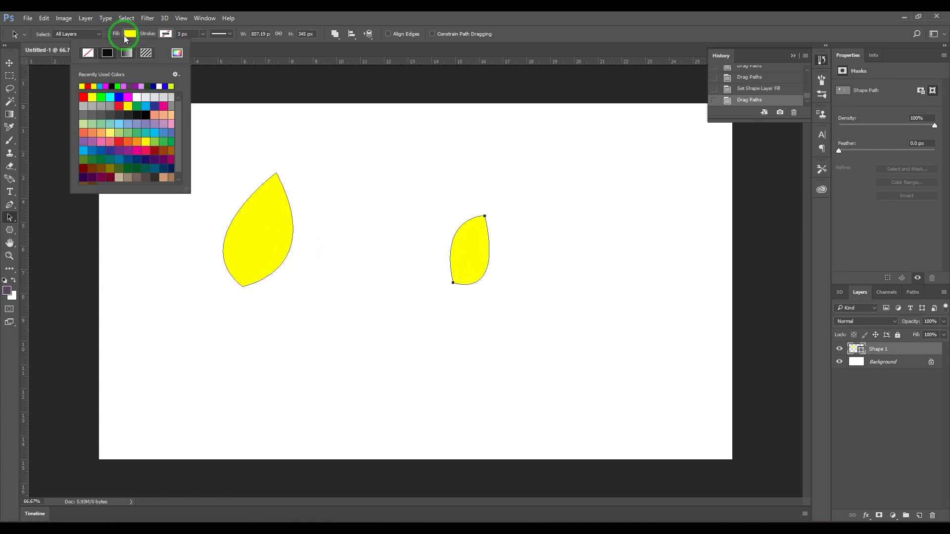
pyautogui.click(128, 97)
pyautogui.click(389, 183)
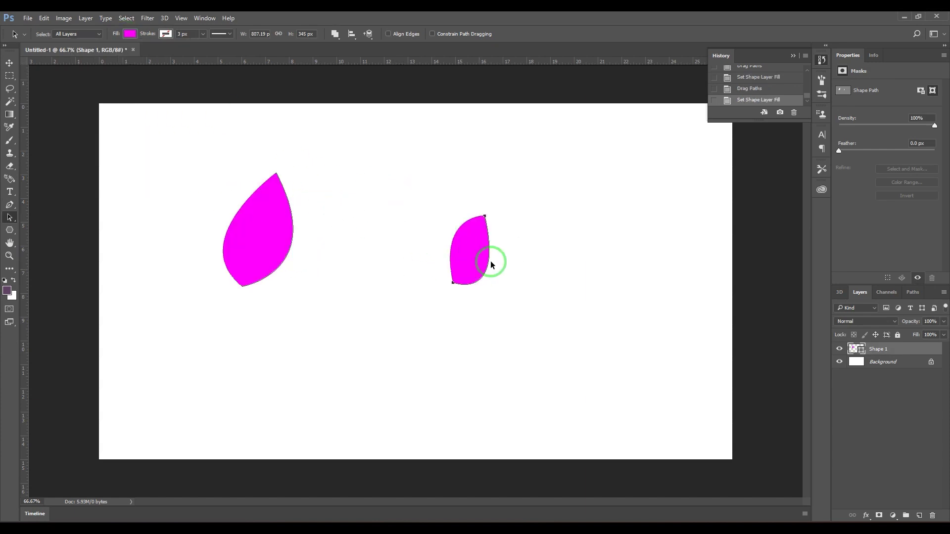
pyautogui.moveTo(468, 265); pyautogui.dragTo(293, 249)
# Step: Set the path operation to Subtract Front Shape so the right leaf cuts the left
pyautogui.rightClick(305, 233)
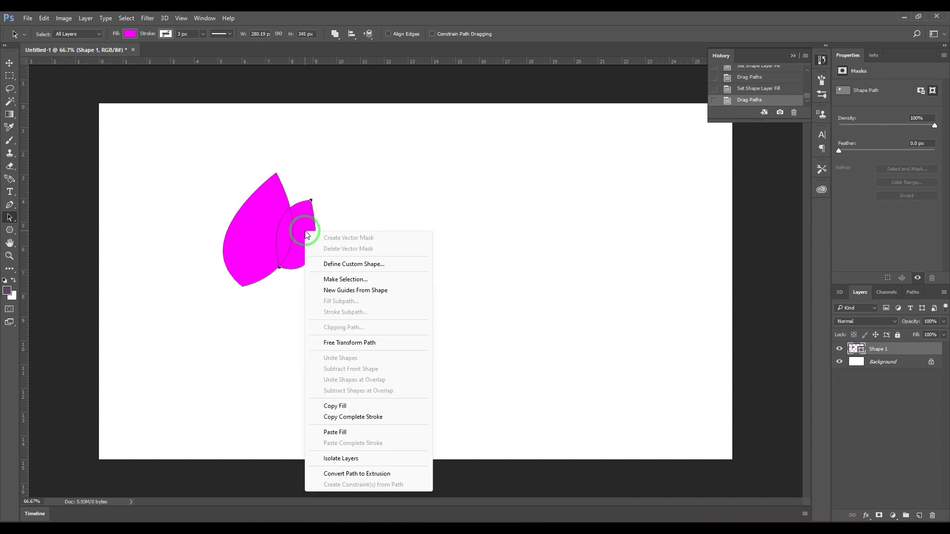
pyautogui.click(305, 231)
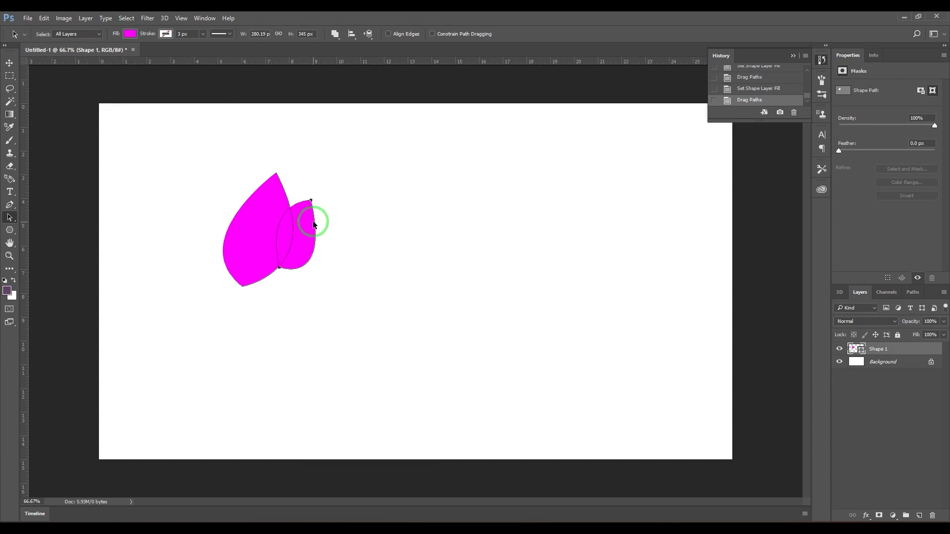
pyautogui.click(335, 34)
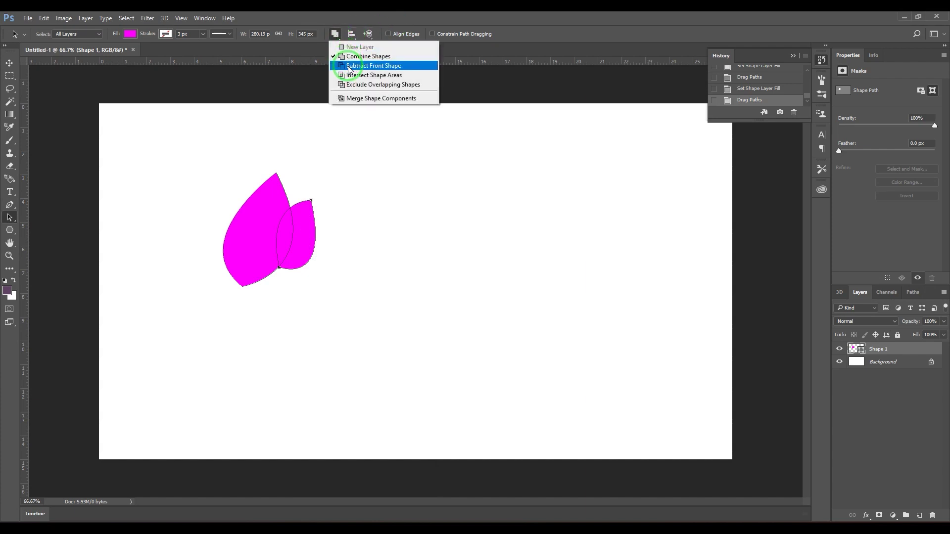
pyautogui.click(369, 65)
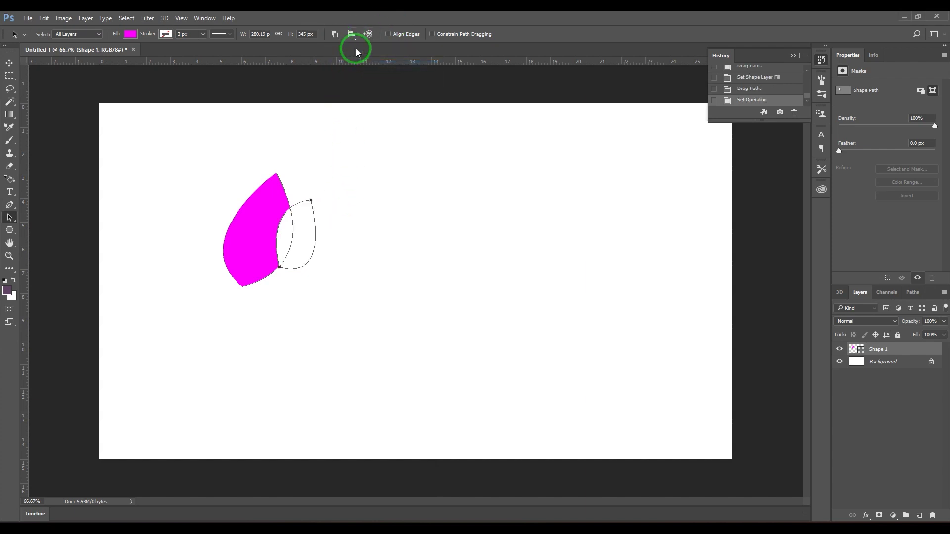
# Step: Try Path Arrangement Send Backward, then Bring Forward to restore the cut-out leaf
pyautogui.click(368, 33)
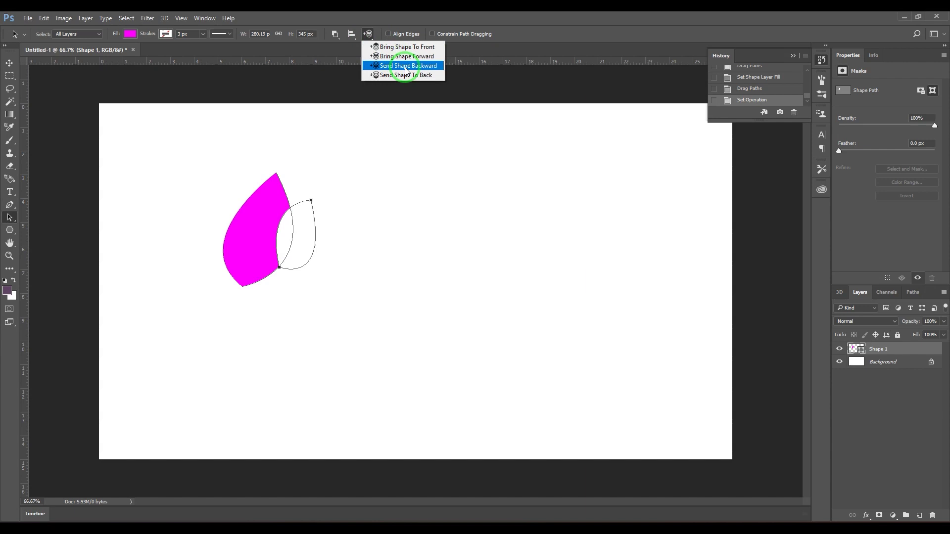
pyautogui.click(405, 67)
pyautogui.click(367, 35)
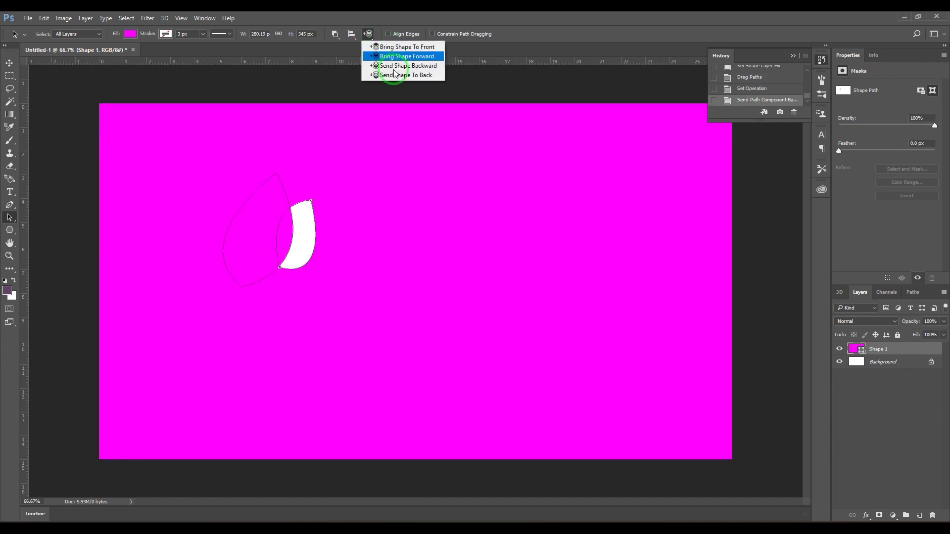
pyautogui.click(397, 57)
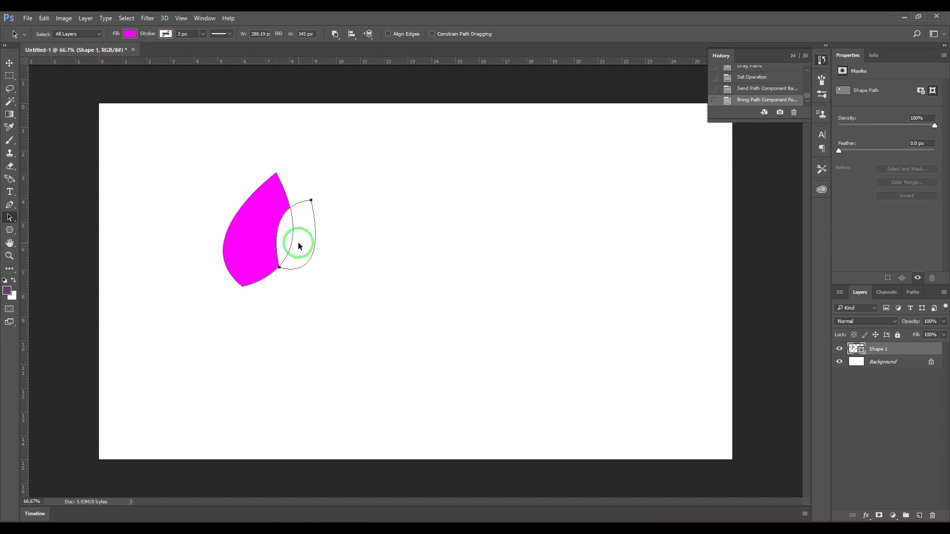
pyautogui.click(369, 34)
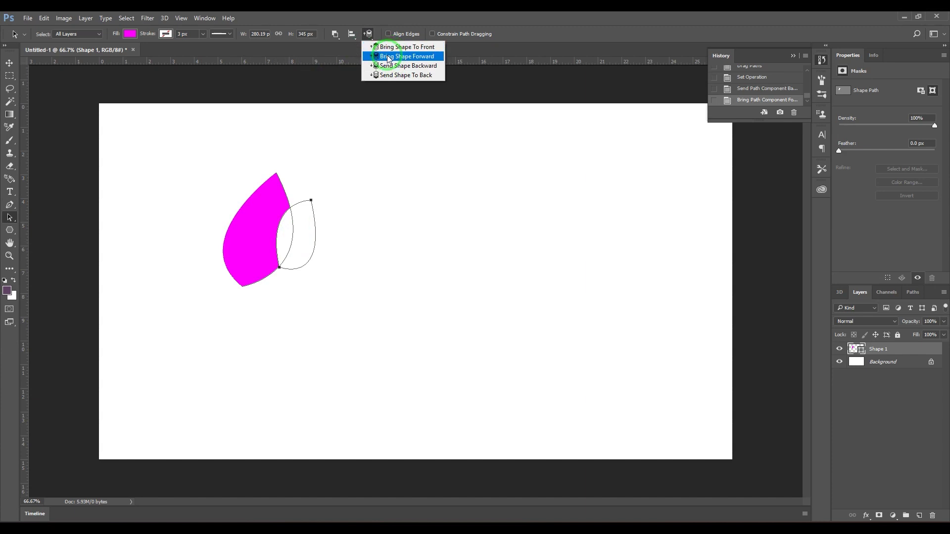
pyautogui.click(389, 59)
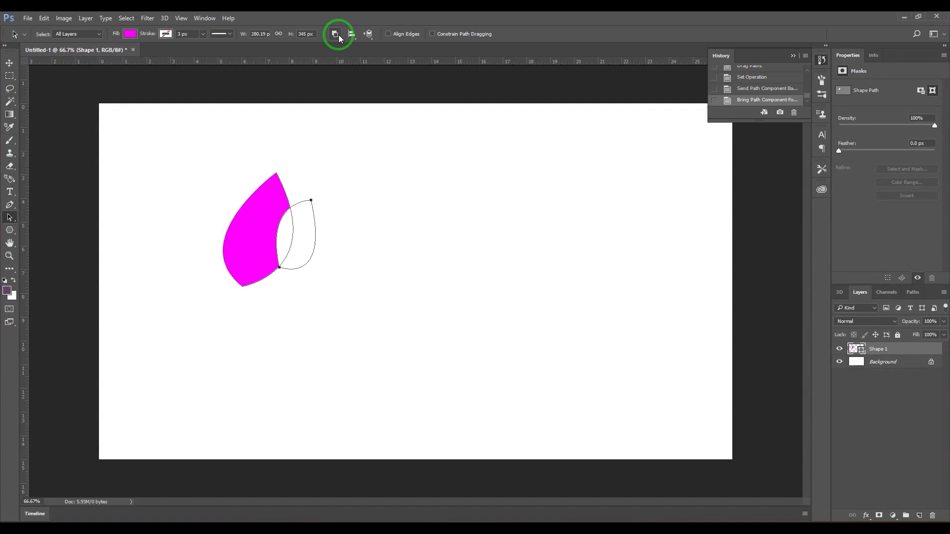
# Step: Deselect the path to reveal the single magenta crescent leaf
pyautogui.click(366, 50)
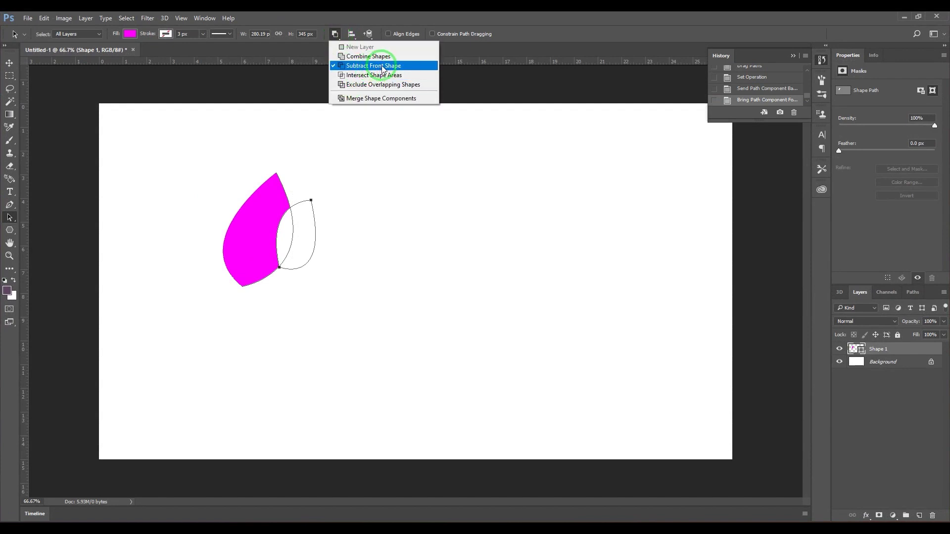
pyautogui.click(310, 200)
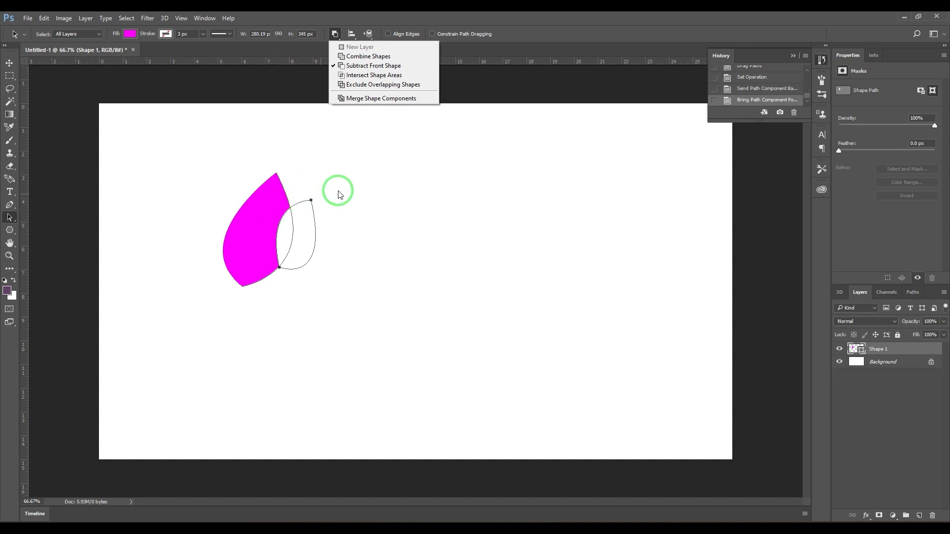
pyautogui.click(341, 228)
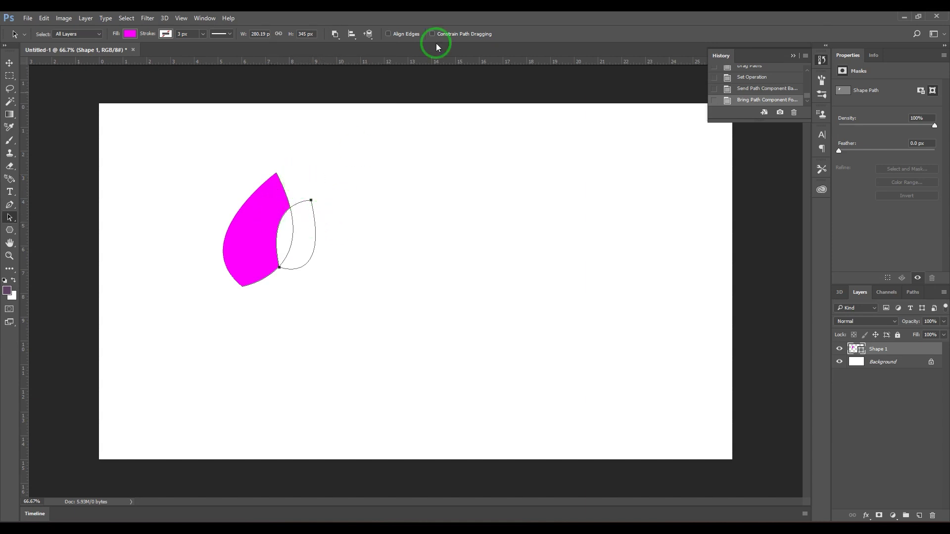
pyautogui.click(476, 302)
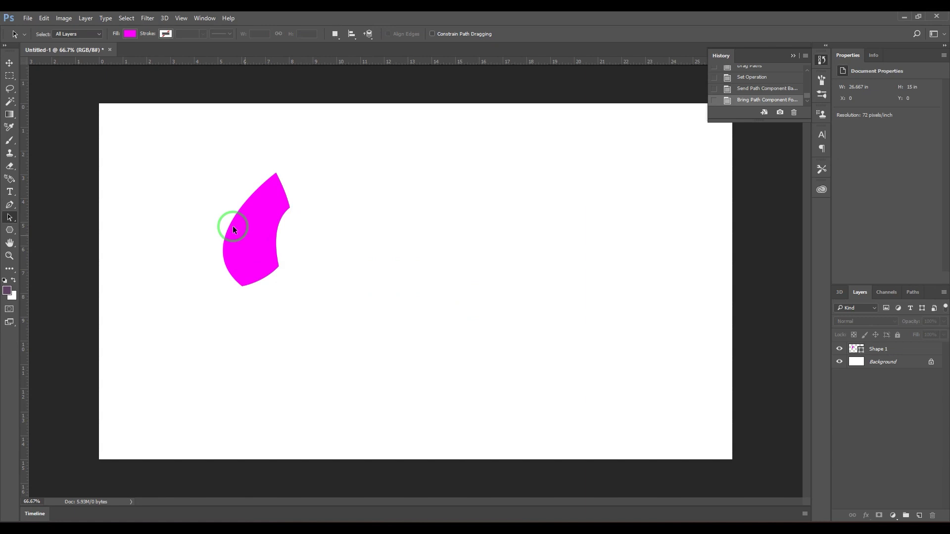